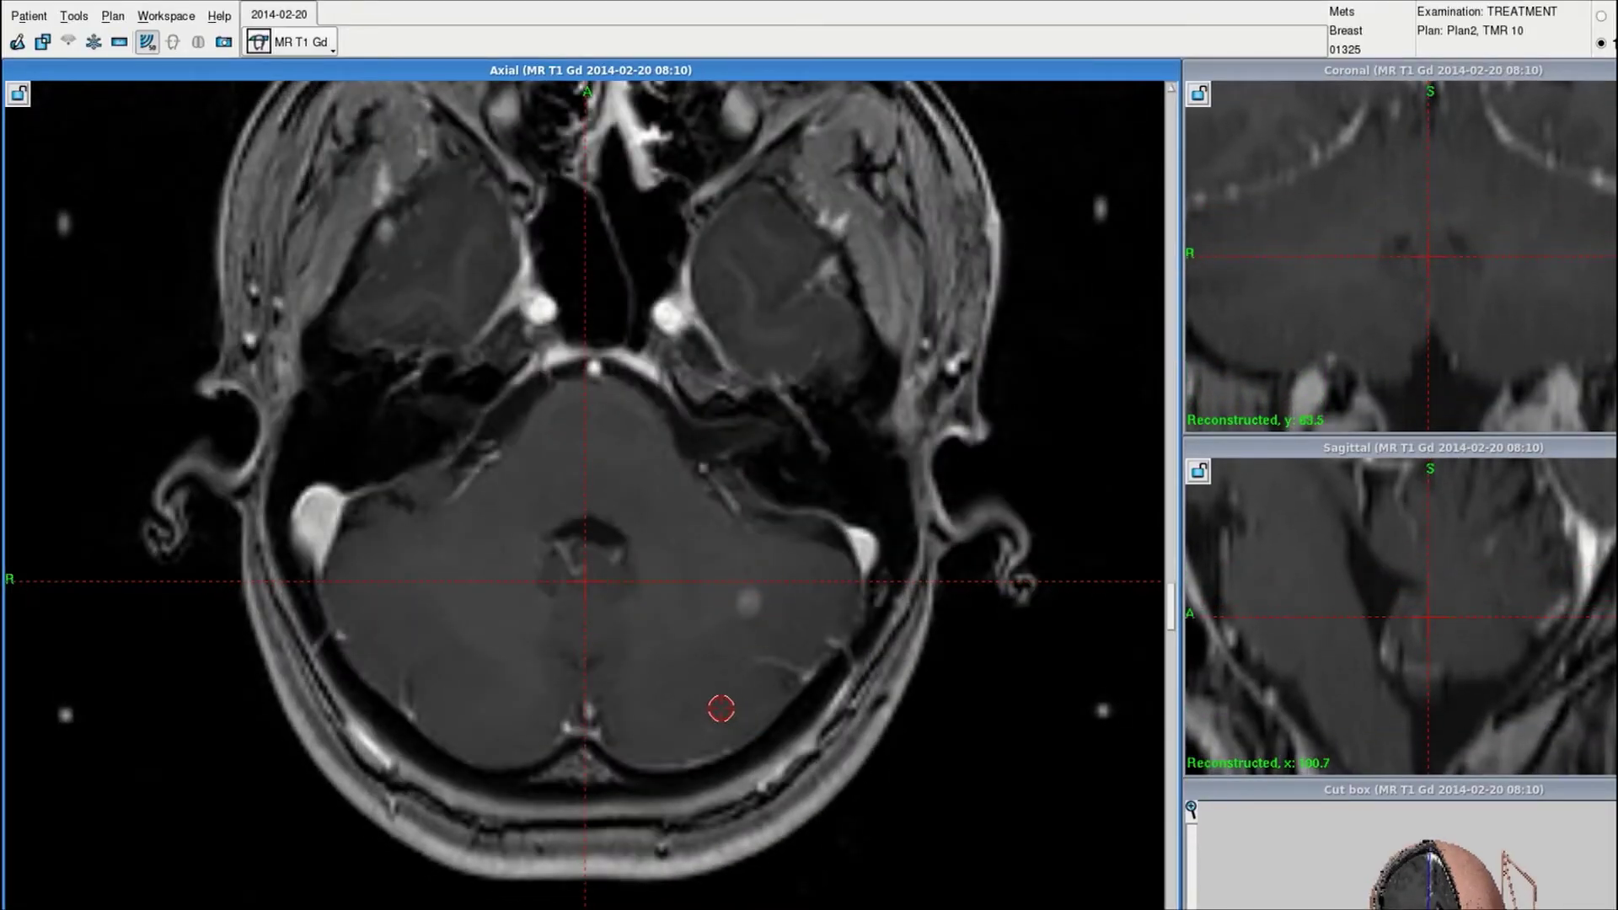
{"action": "scroll", "coordinate": [523, 697], "scroll_direction": "down", "scroll_amount": 10}
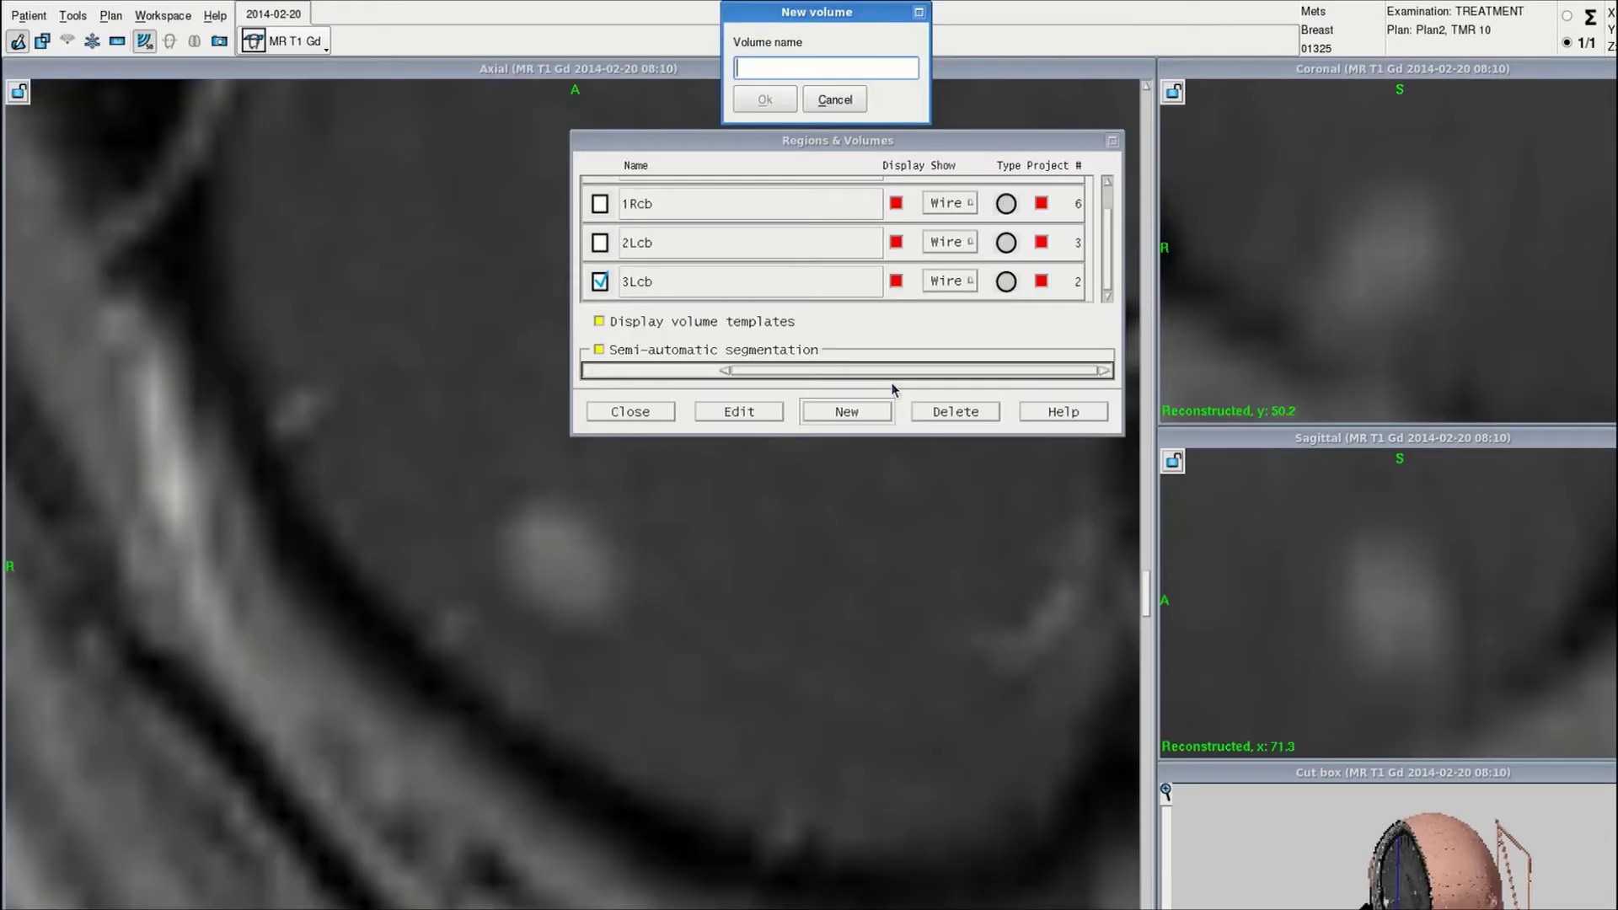
Create volume 4Rcb and threshold-outline the fourth cerebellar lesion on two slices
{"action": "type", "text": "5Rcb"}
{"action": "key", "text": "Return"}
{"action": "left_click_drag", "start_coordinate": [721, 376], "coordinate": [733, 376]}
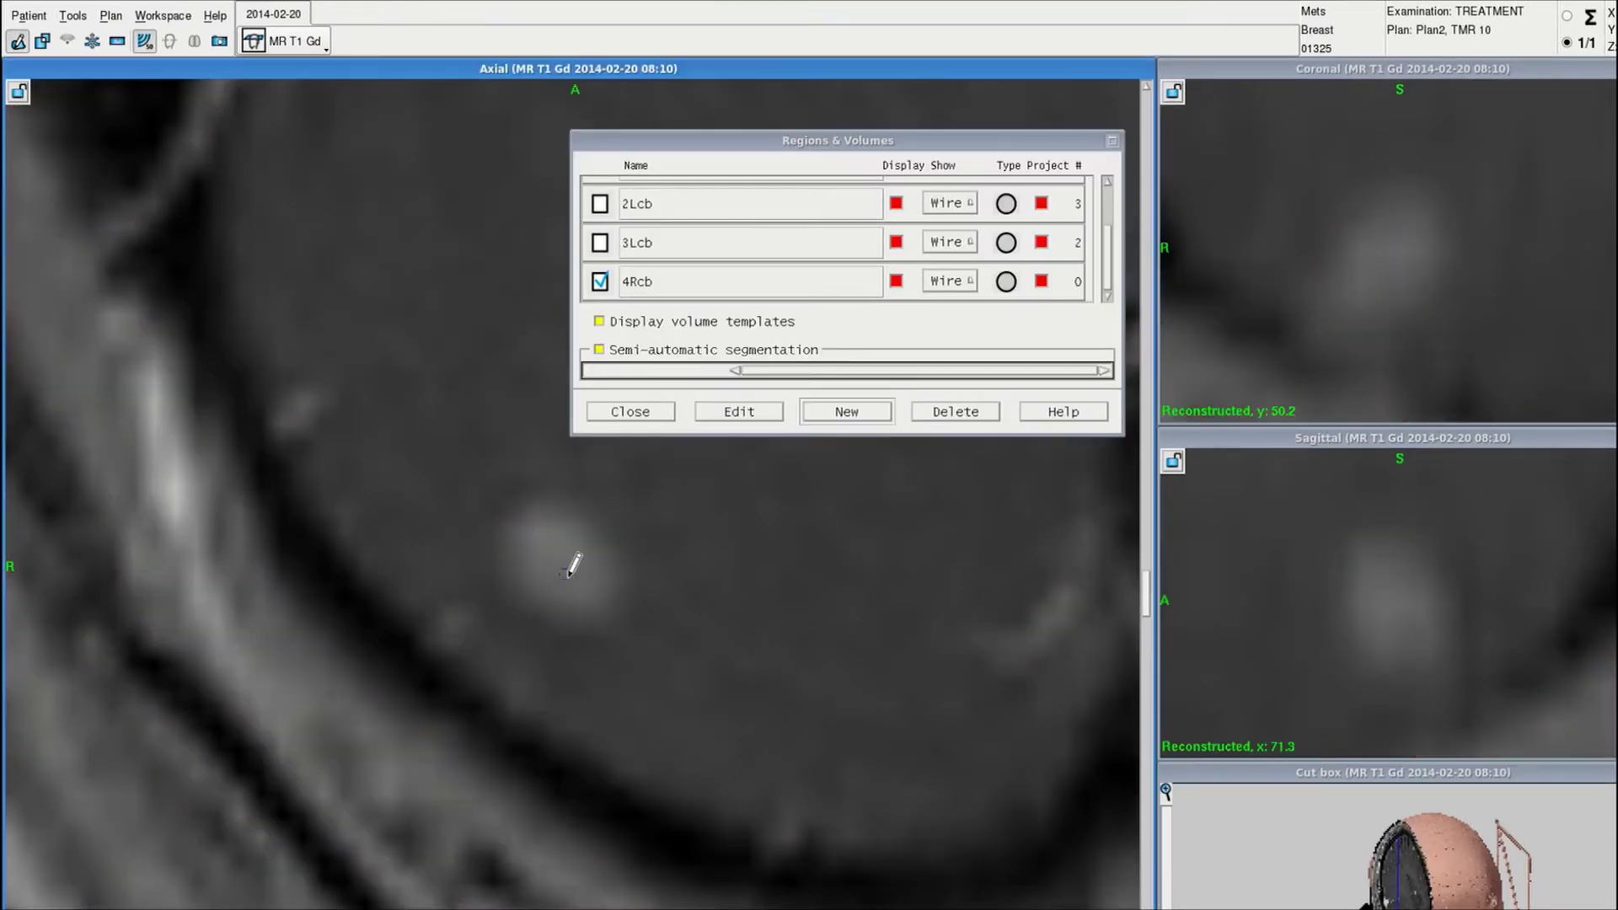
{"action": "left_click", "coordinate": [589, 558]}
{"action": "scroll", "coordinate": [594, 556], "scroll_direction": "down", "scroll_amount": 5}
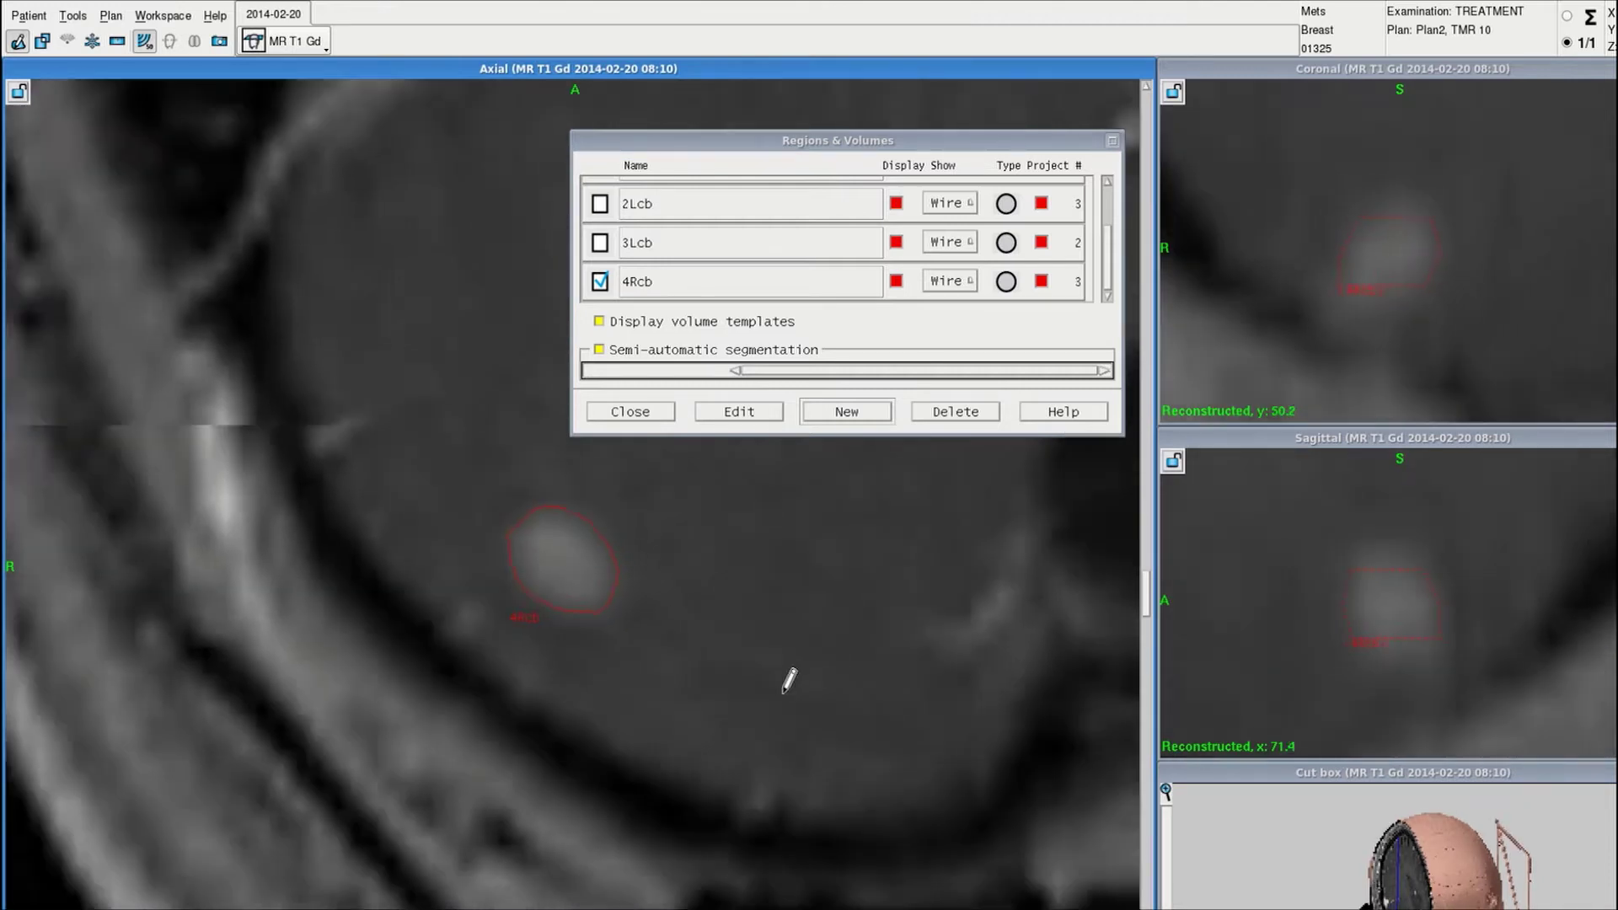
{"action": "left_click", "coordinate": [673, 411]}
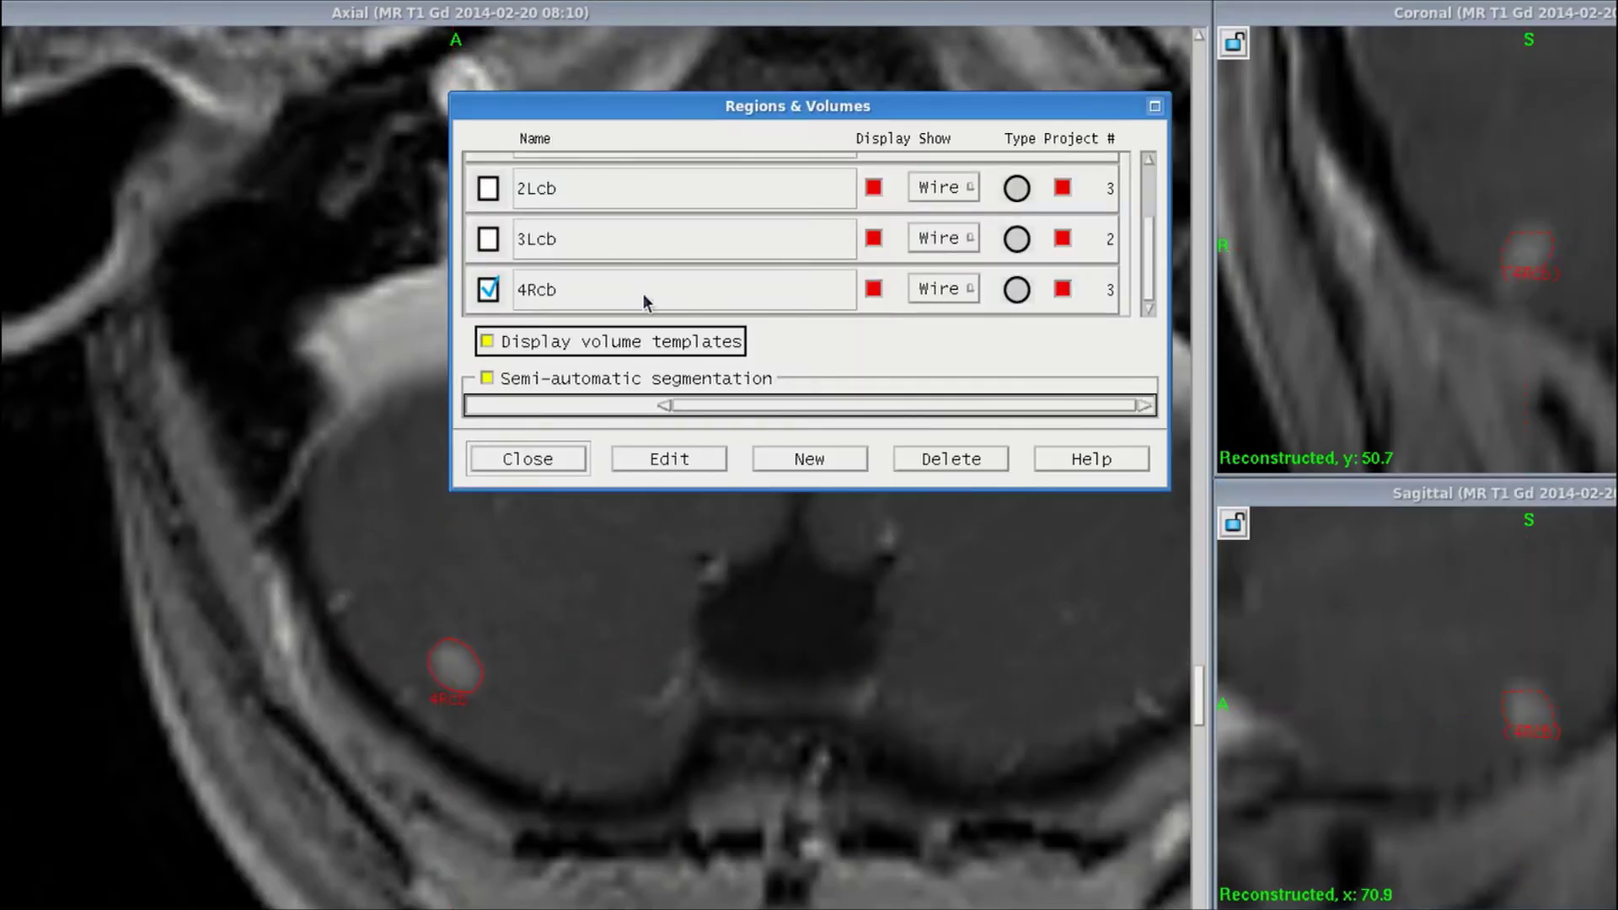
Set the volume type to Target for 4Rcb, 3Lcb, 2Lcb and 1Rcb
{"action": "left_click", "coordinate": [643, 290]}
{"action": "left_click", "coordinate": [662, 459]}
{"action": "left_click", "coordinate": [804, 254]}
{"action": "left_click", "coordinate": [642, 244]}
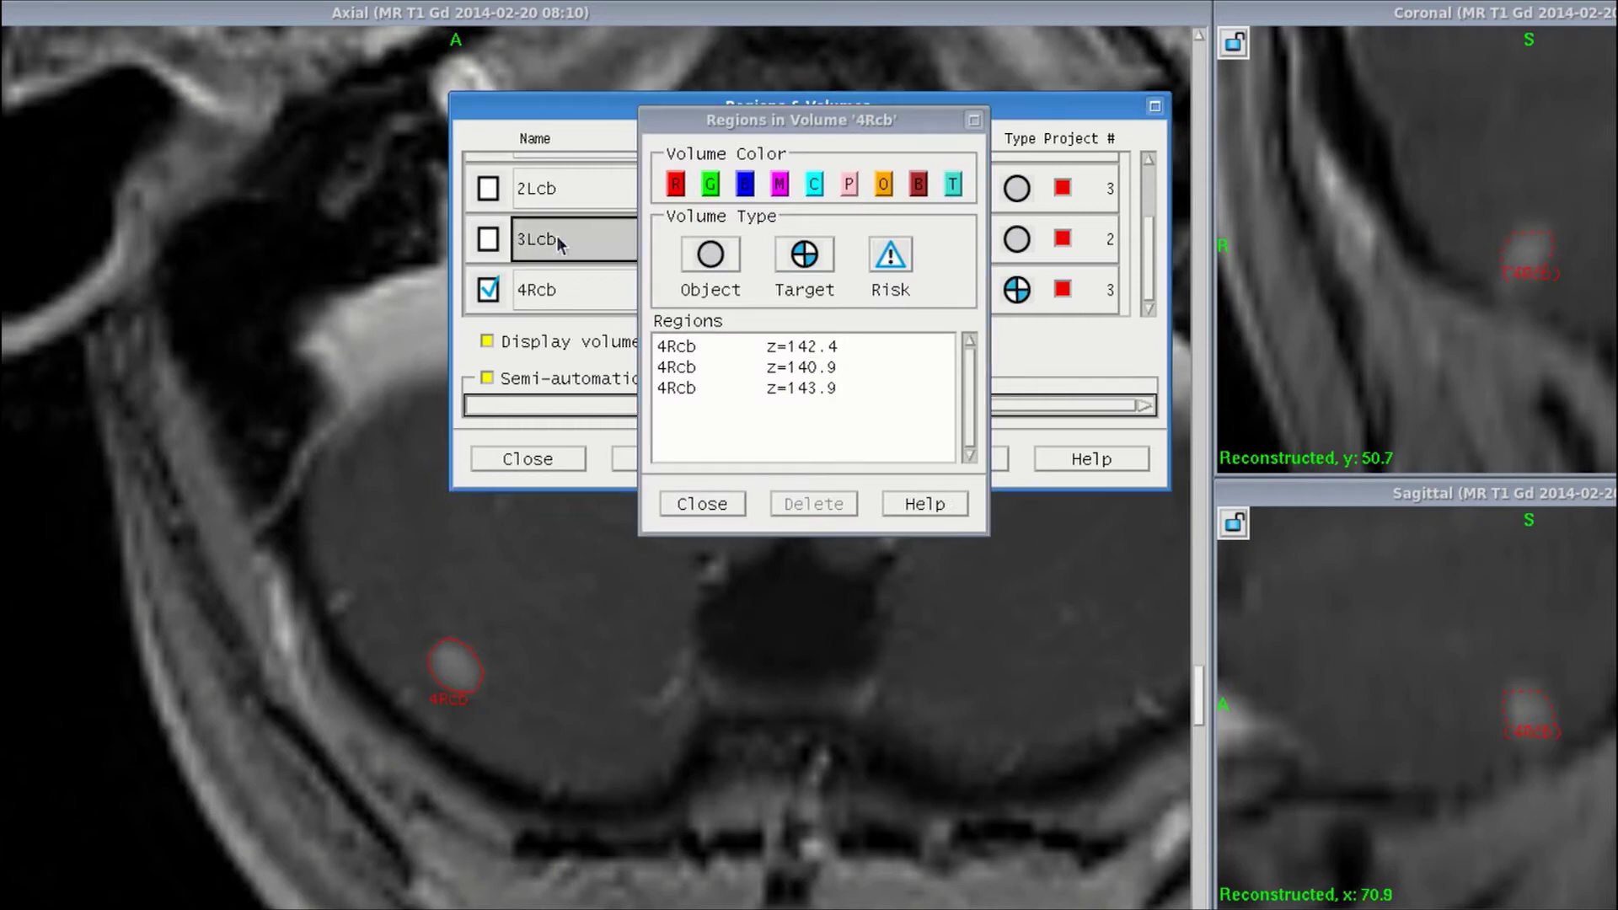
{"action": "left_click", "coordinate": [804, 254]}
{"action": "left_click", "coordinate": [643, 211]}
{"action": "left_click", "coordinate": [804, 254]}
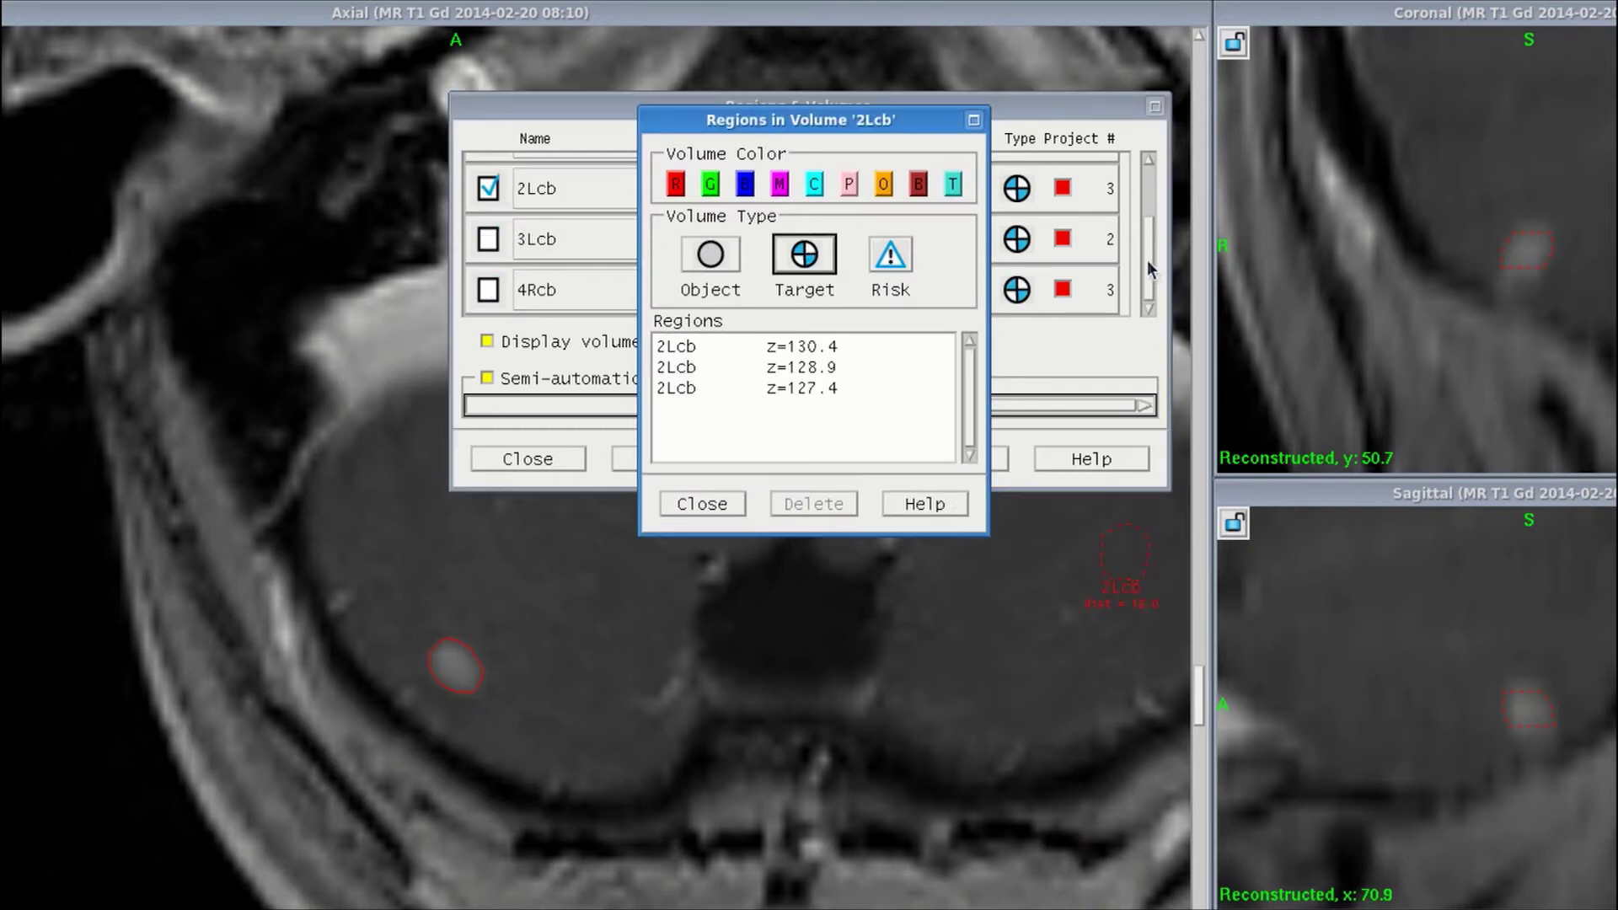
{"action": "scroll", "coordinate": [613, 206], "scroll_direction": "up", "scroll_amount": 1}
{"action": "left_click", "coordinate": [613, 202]}
{"action": "left_click", "coordinate": [804, 255]}
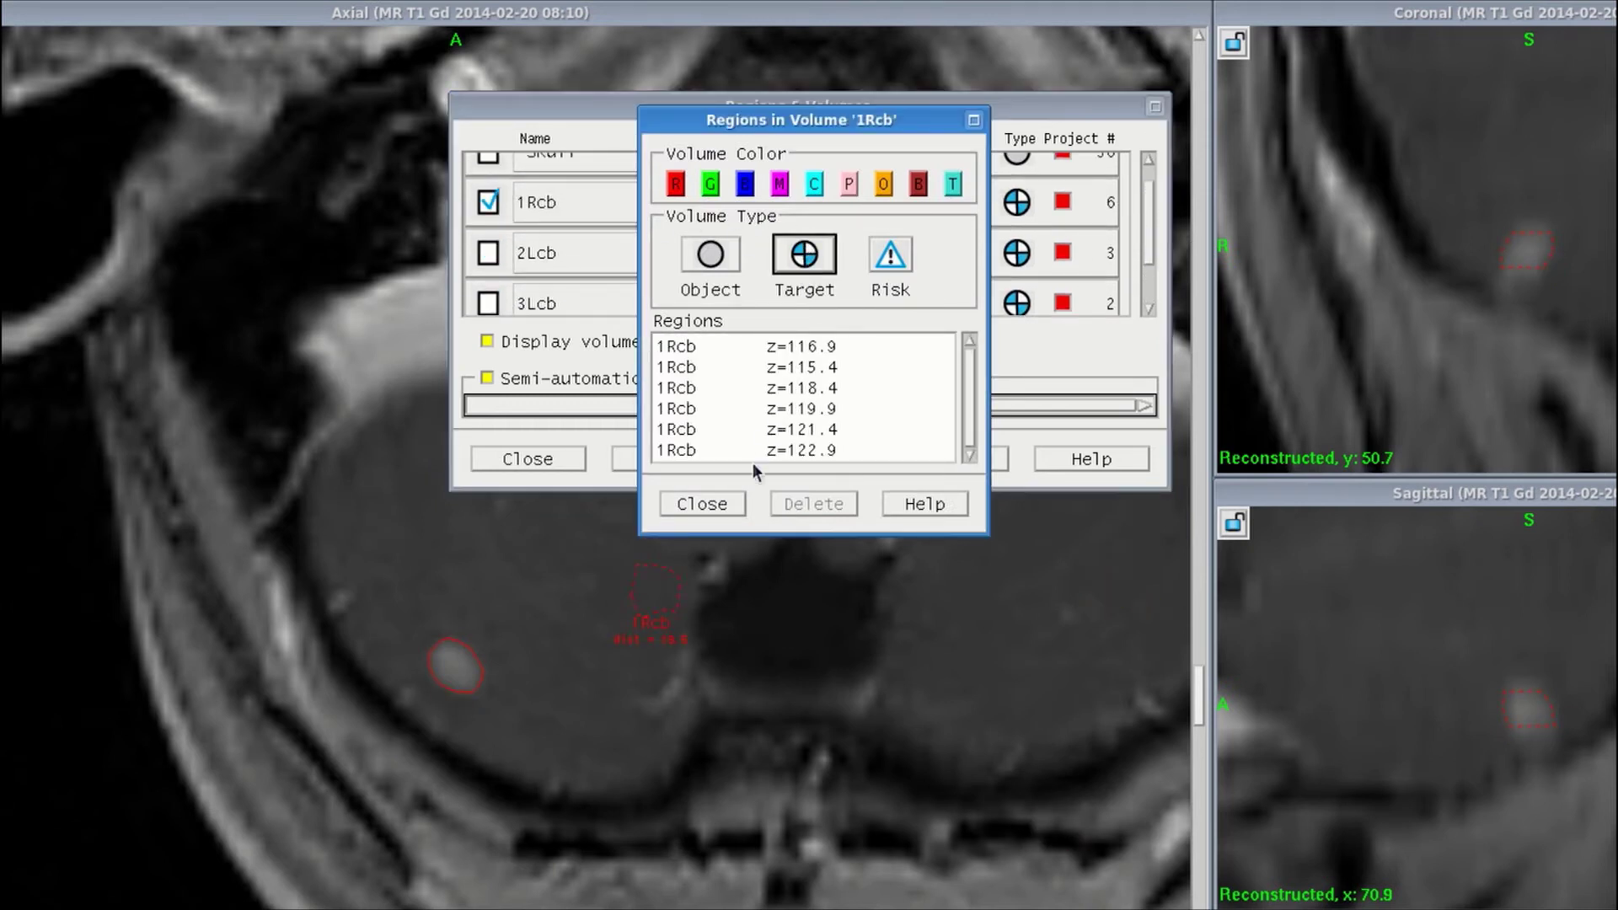
{"action": "left_click", "coordinate": [562, 457]}
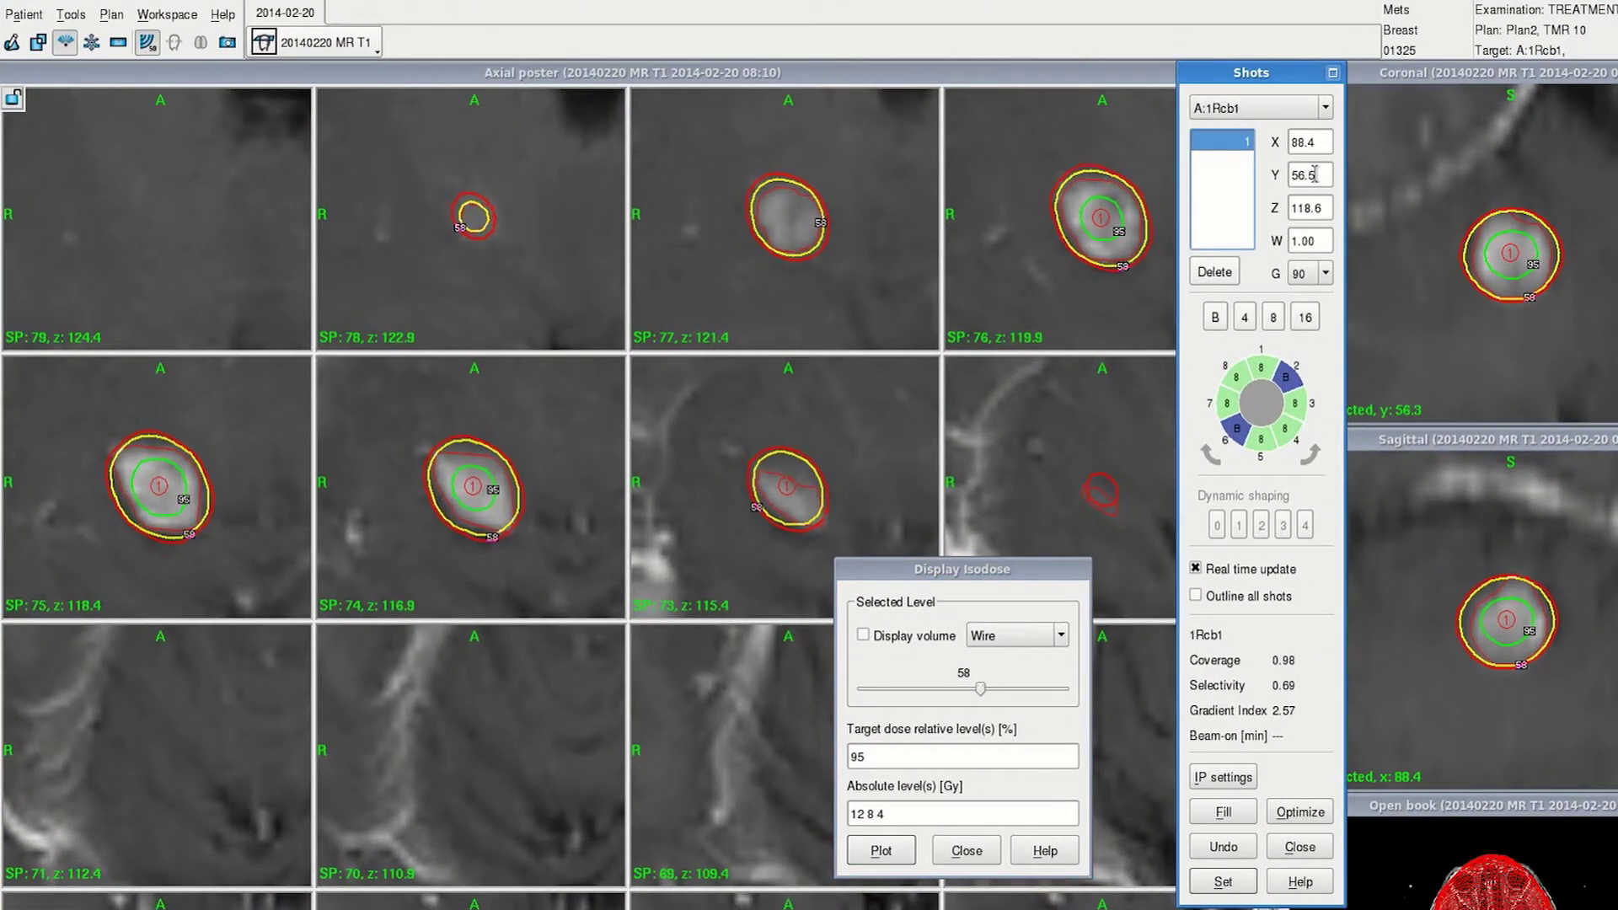
Change the 1Rcb1 shot's Y coordinate to 56.2
{"action": "key", "text": "BackSpace"}
{"action": "type", "text": "3"}
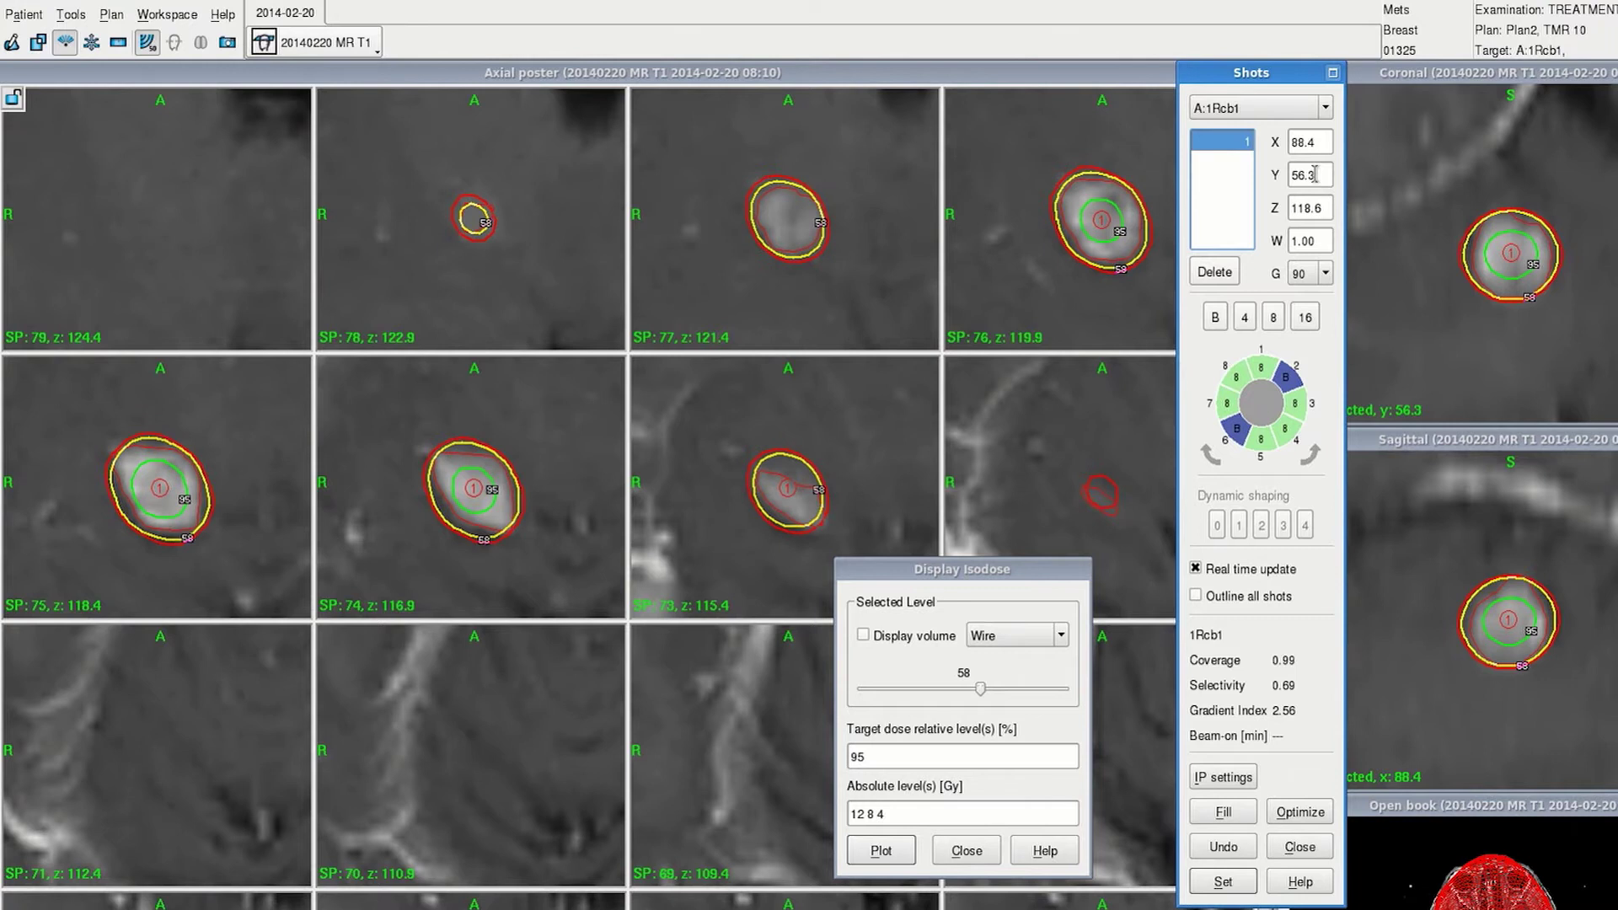
{"action": "key", "text": "BackSpace"}
{"action": "type", "text": "2"}
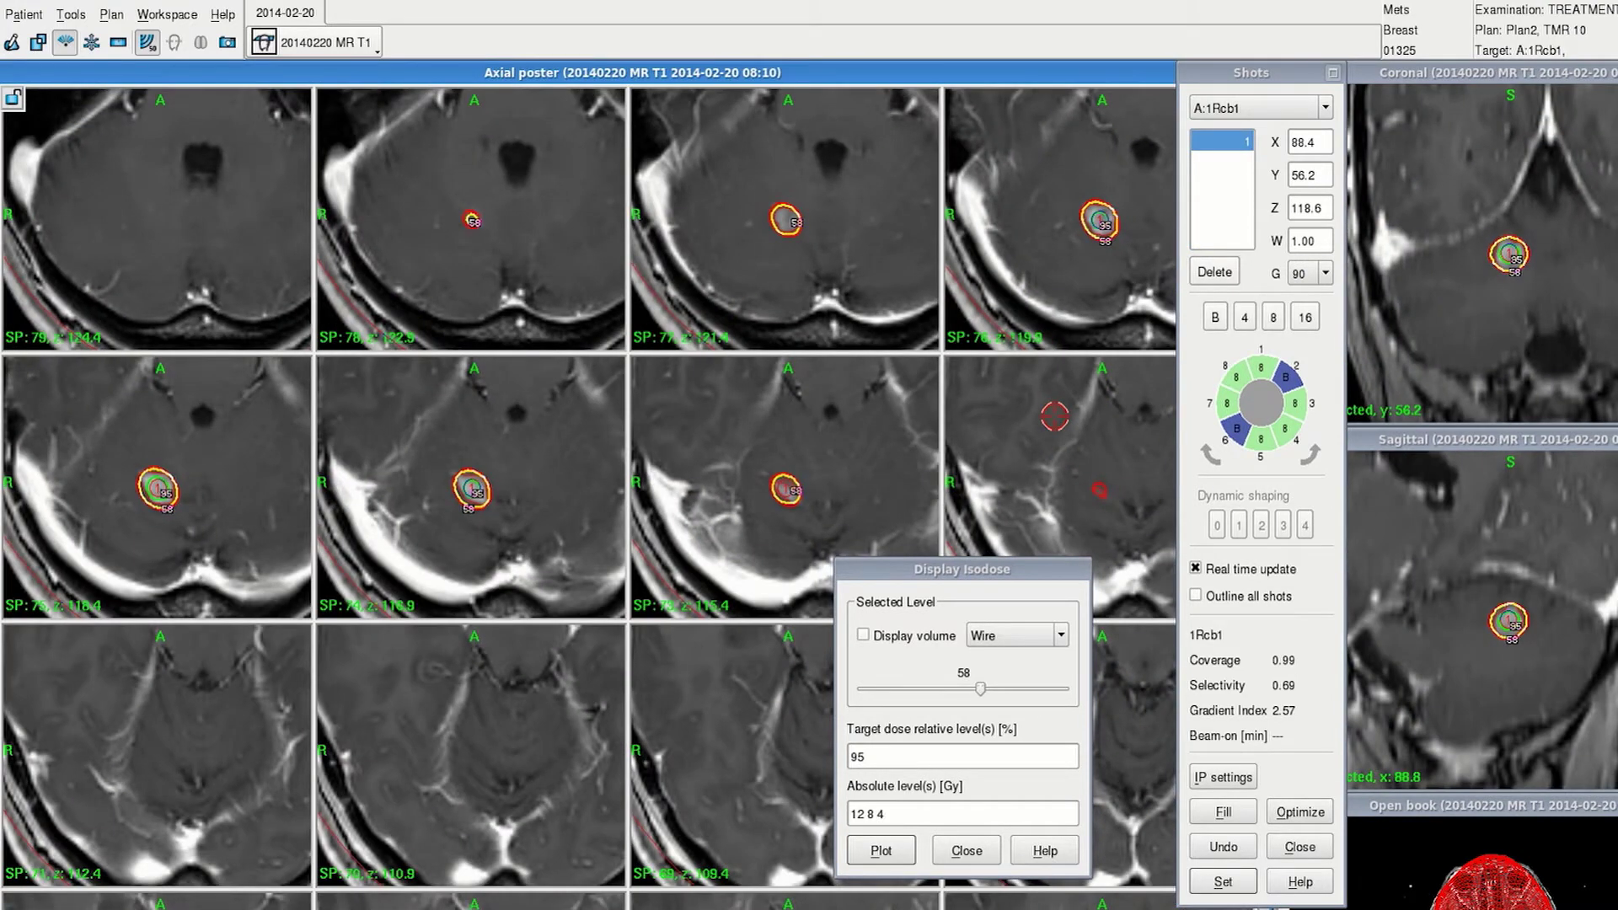
Prescribe 20 Gy at the 58% isodose to 1Rcb1, then centre all views on 2Lcb1
{"action": "left_click", "coordinate": [37, 42]}
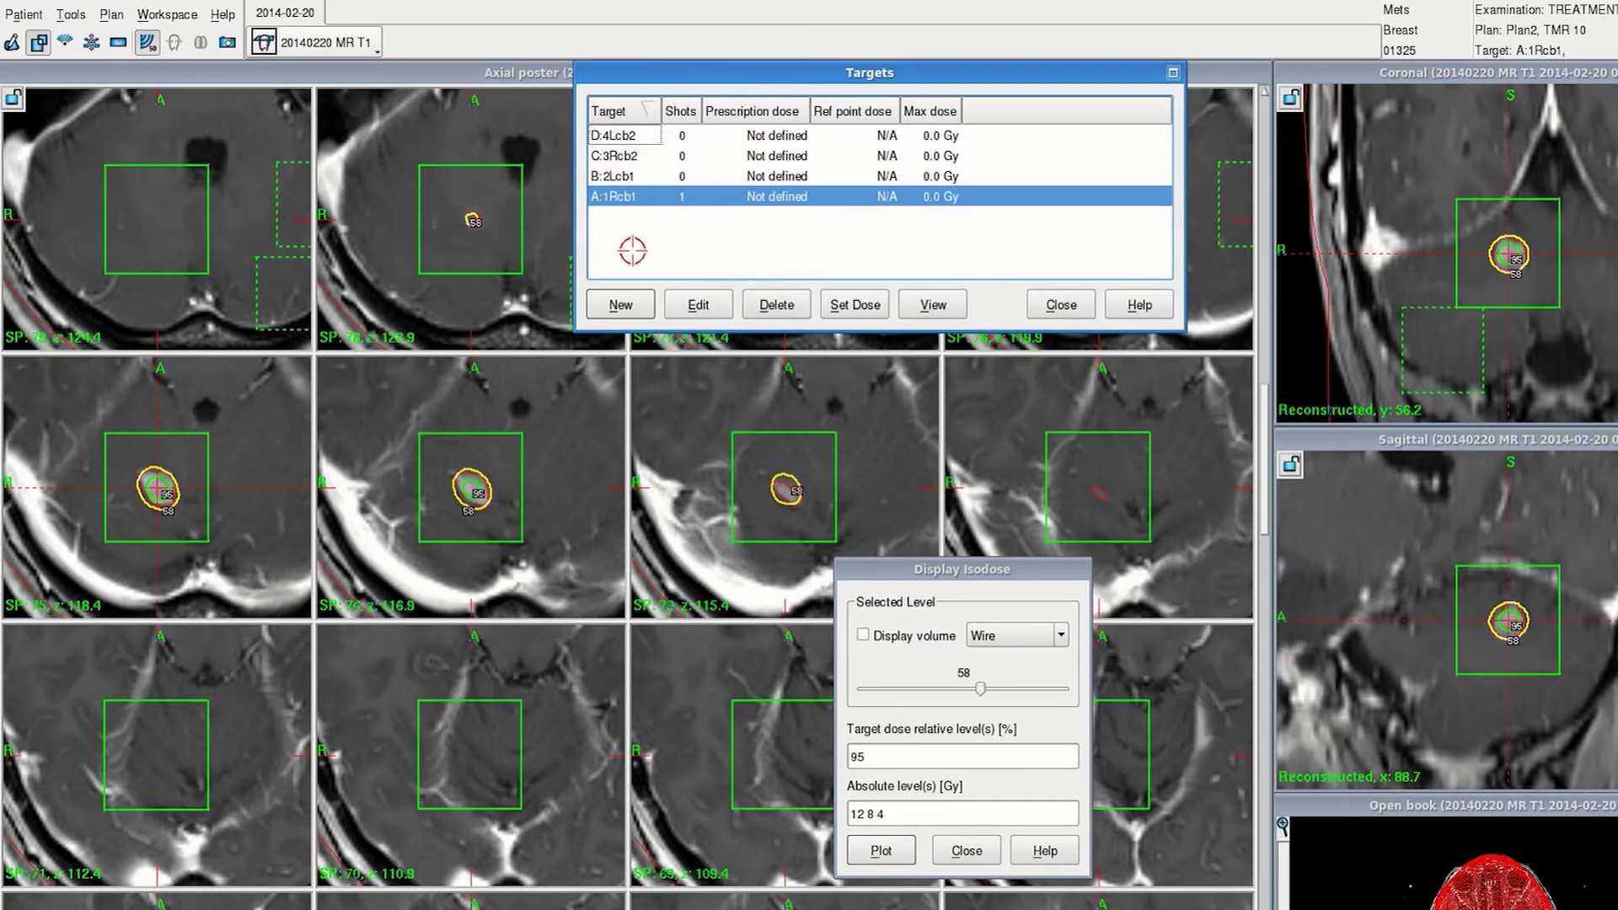
{"action": "left_click", "coordinate": [825, 314]}
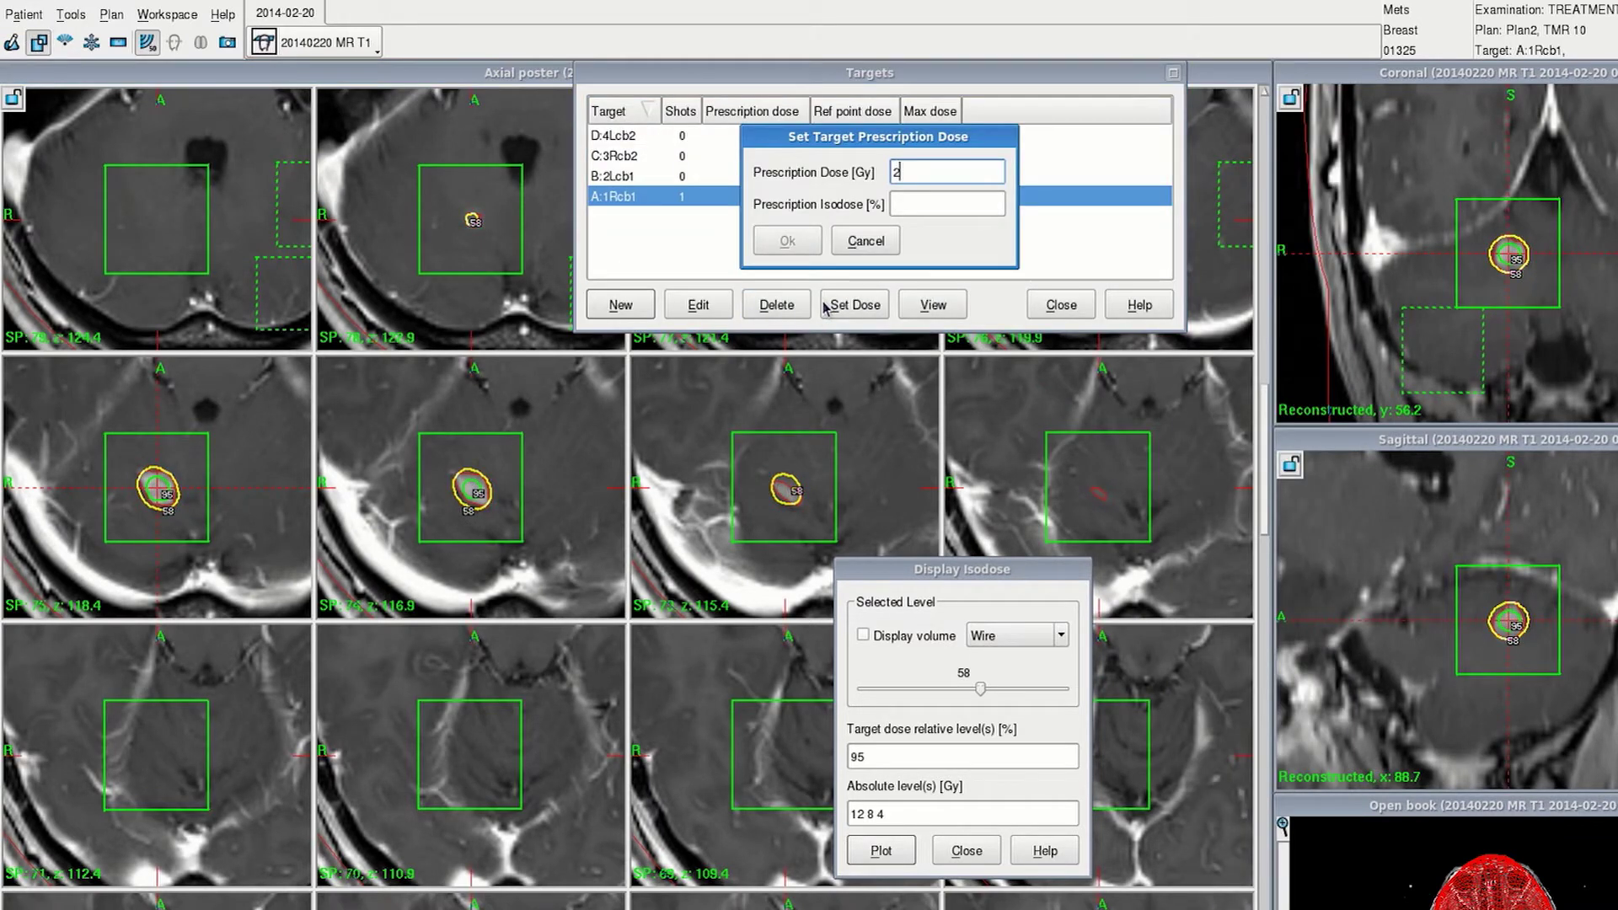
{"action": "key", "text": "Tab"}
{"action": "type", "text": "5"}
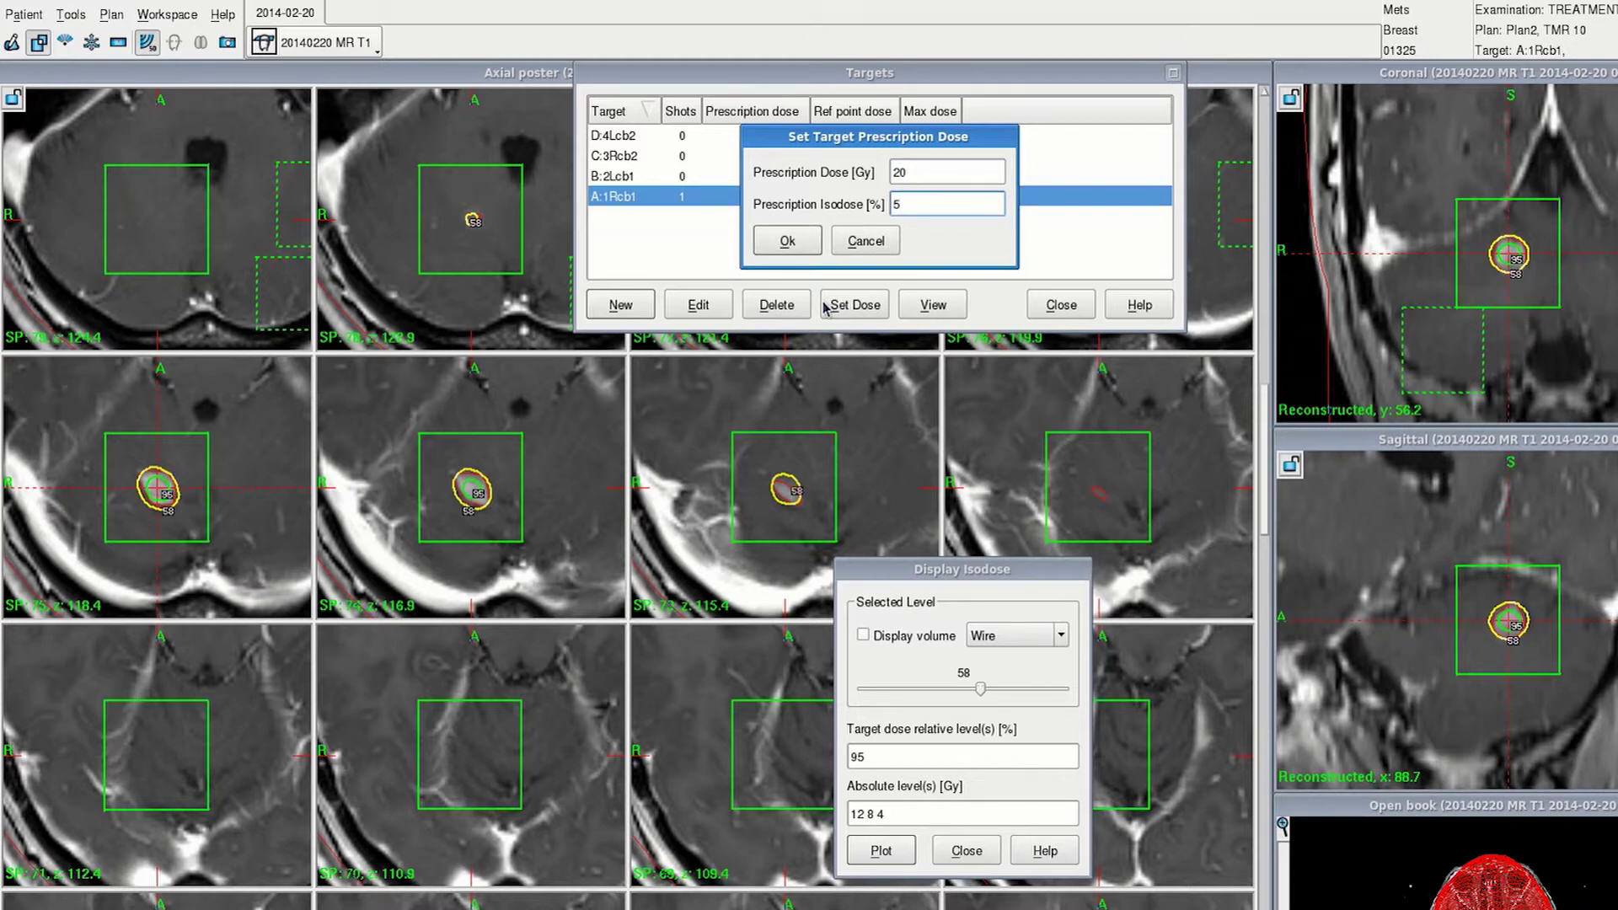
{"action": "left_click", "coordinate": [785, 243]}
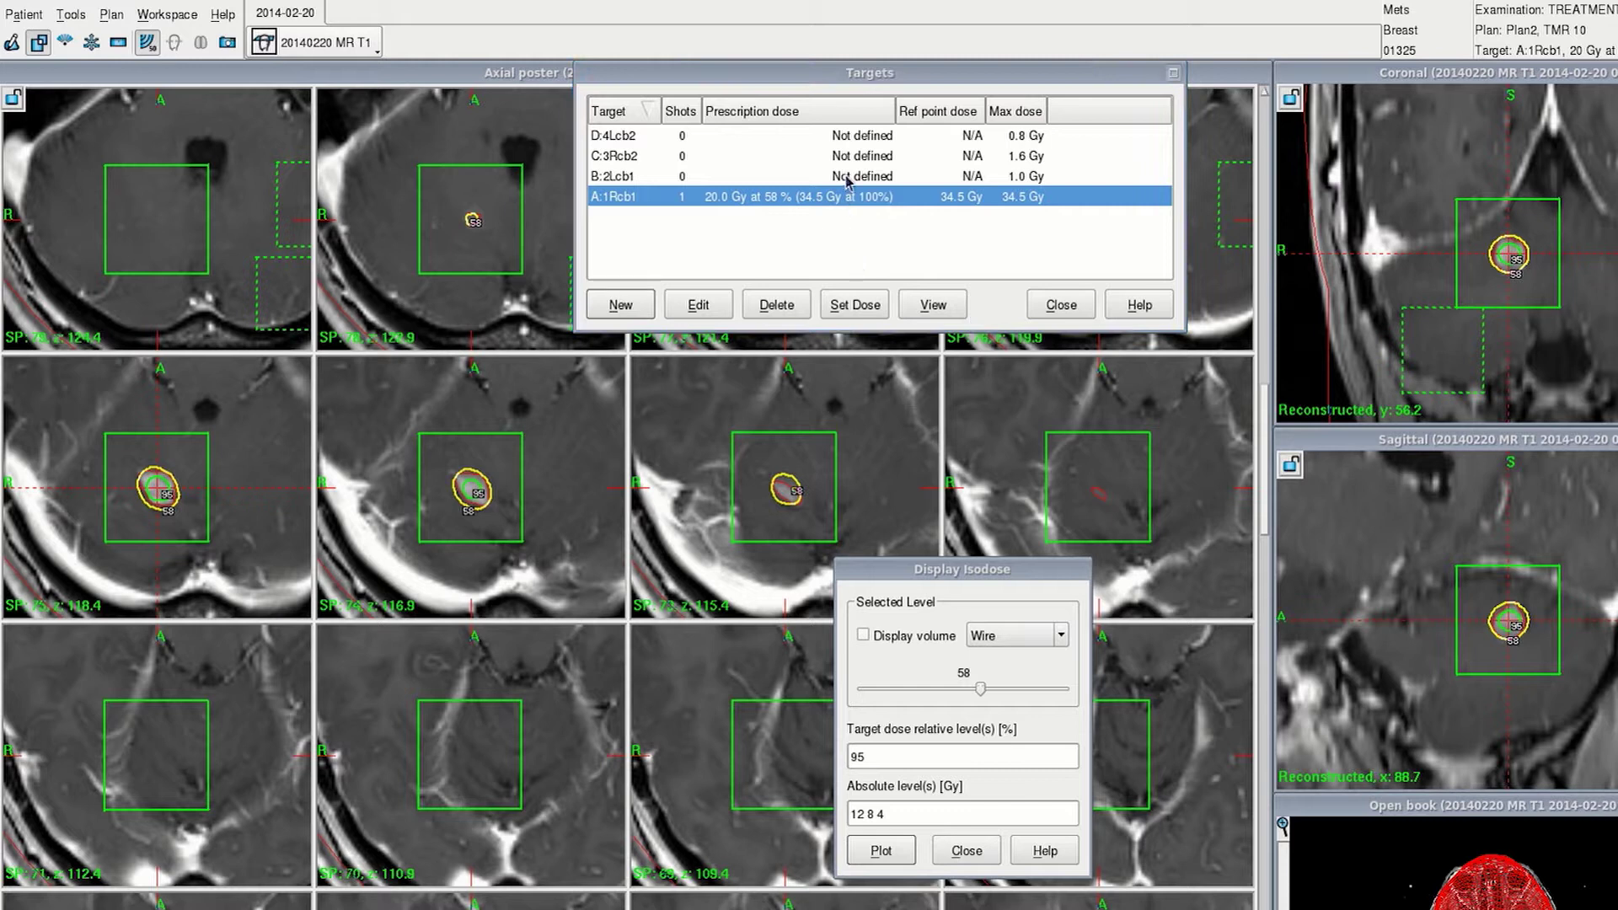
{"action": "left_click", "coordinate": [847, 179]}
{"action": "left_click", "coordinate": [917, 305]}
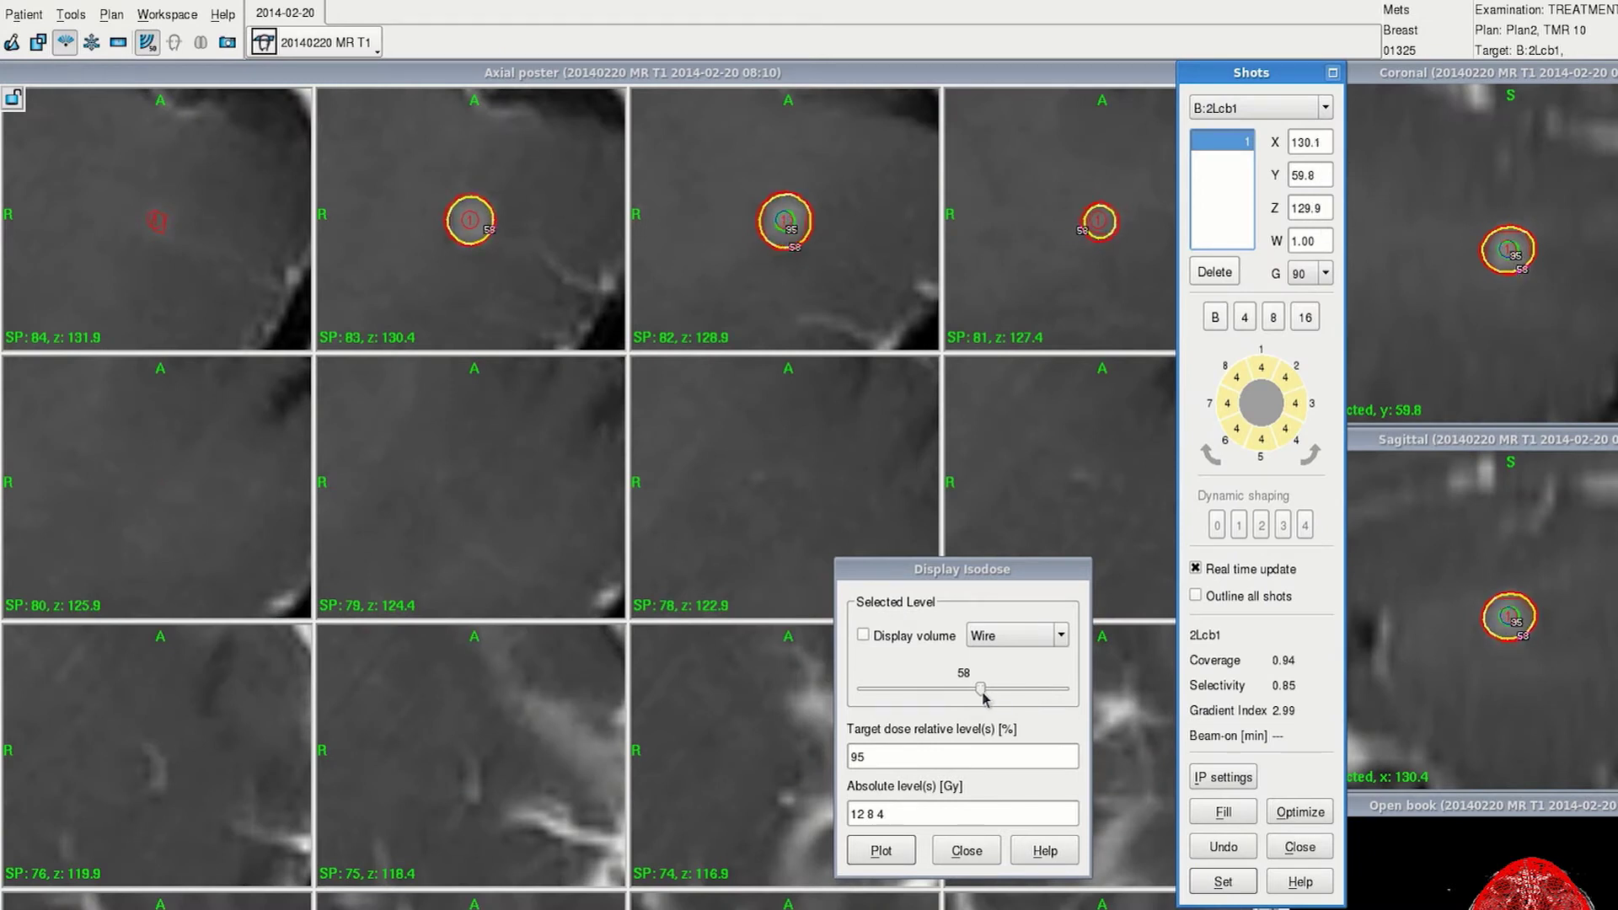
Lower the isodose line to 49% and prescribe 20 Gy at 49% to 2Lcb1
{"action": "left_click_drag", "start_coordinate": [983, 696], "coordinate": [966, 697]}
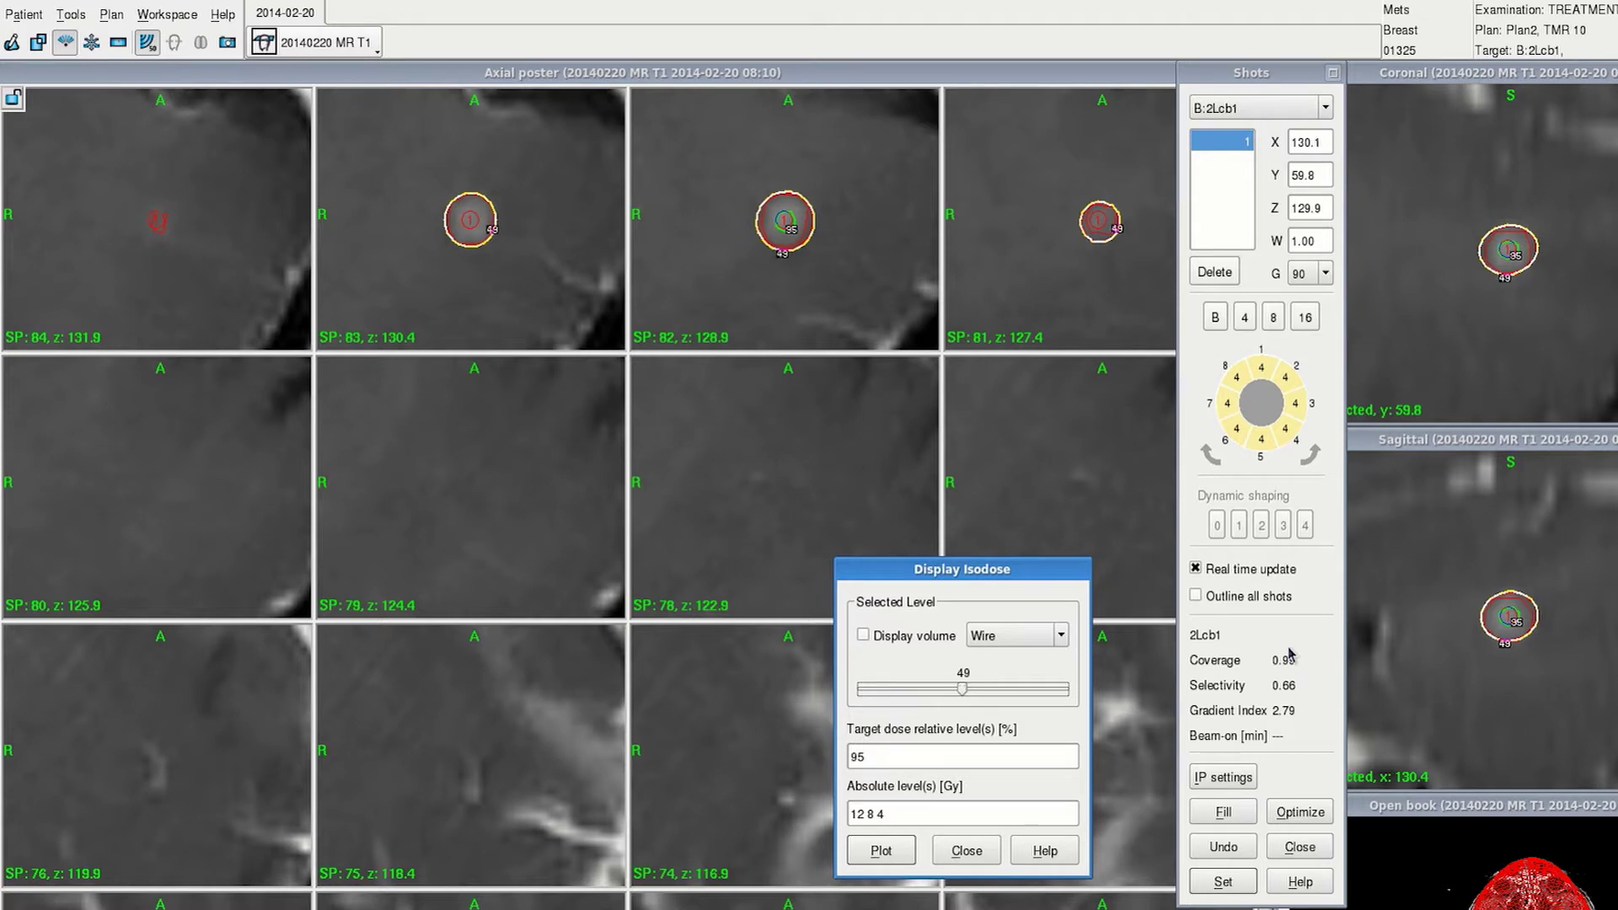
{"action": "left_click", "coordinate": [855, 305]}
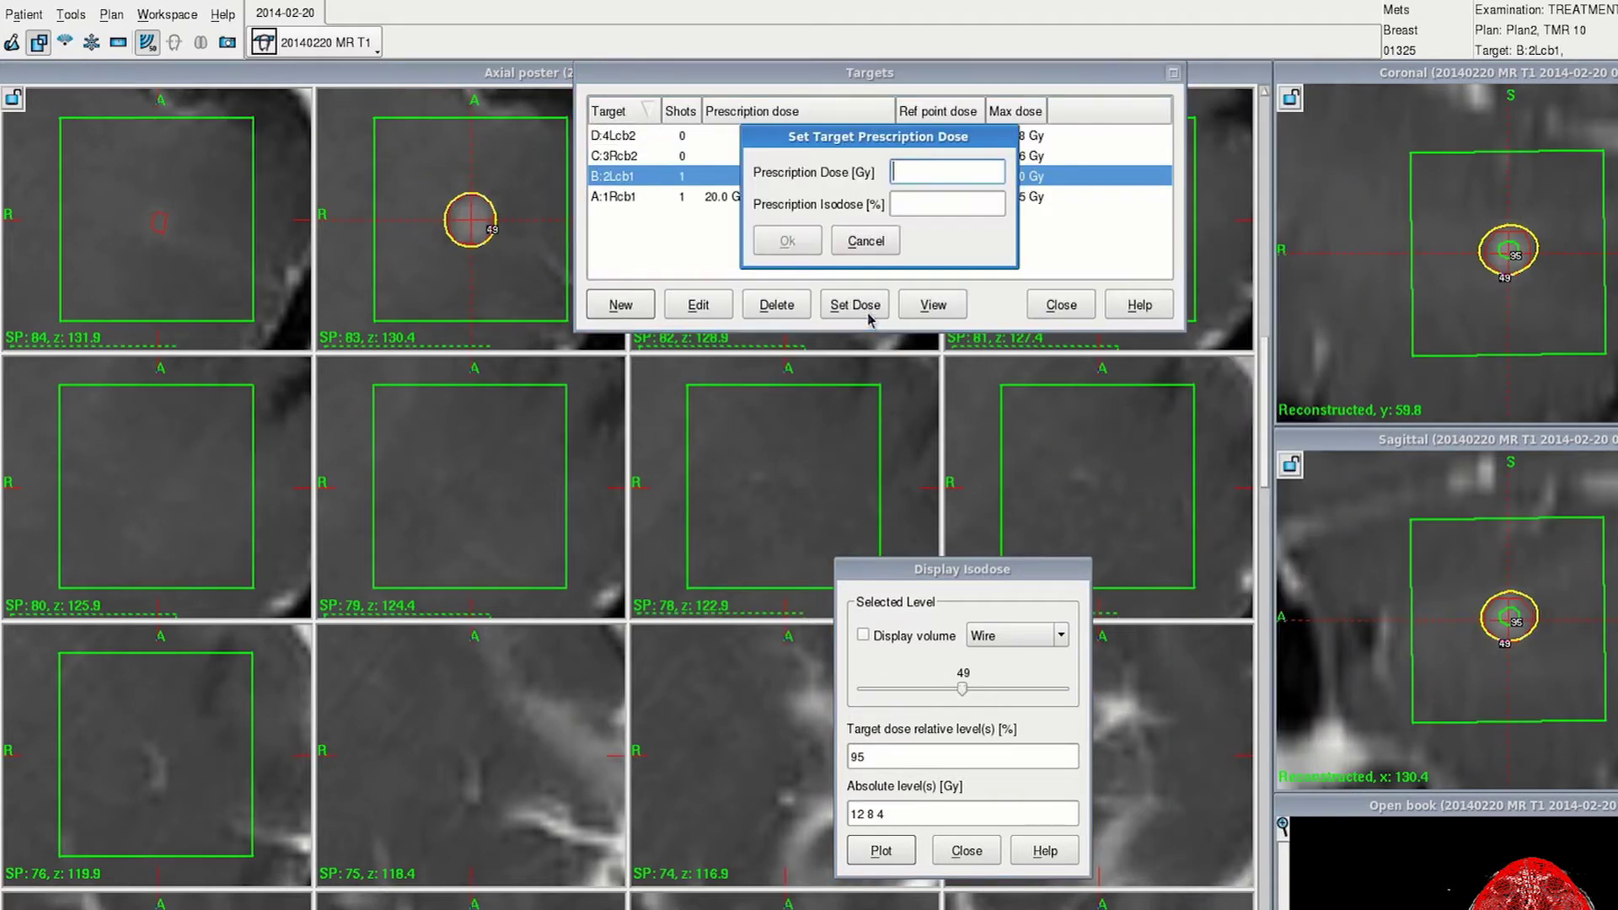
{"action": "type", "text": "20"}
{"action": "key", "text": "Tab"}
{"action": "type", "text": "4"}
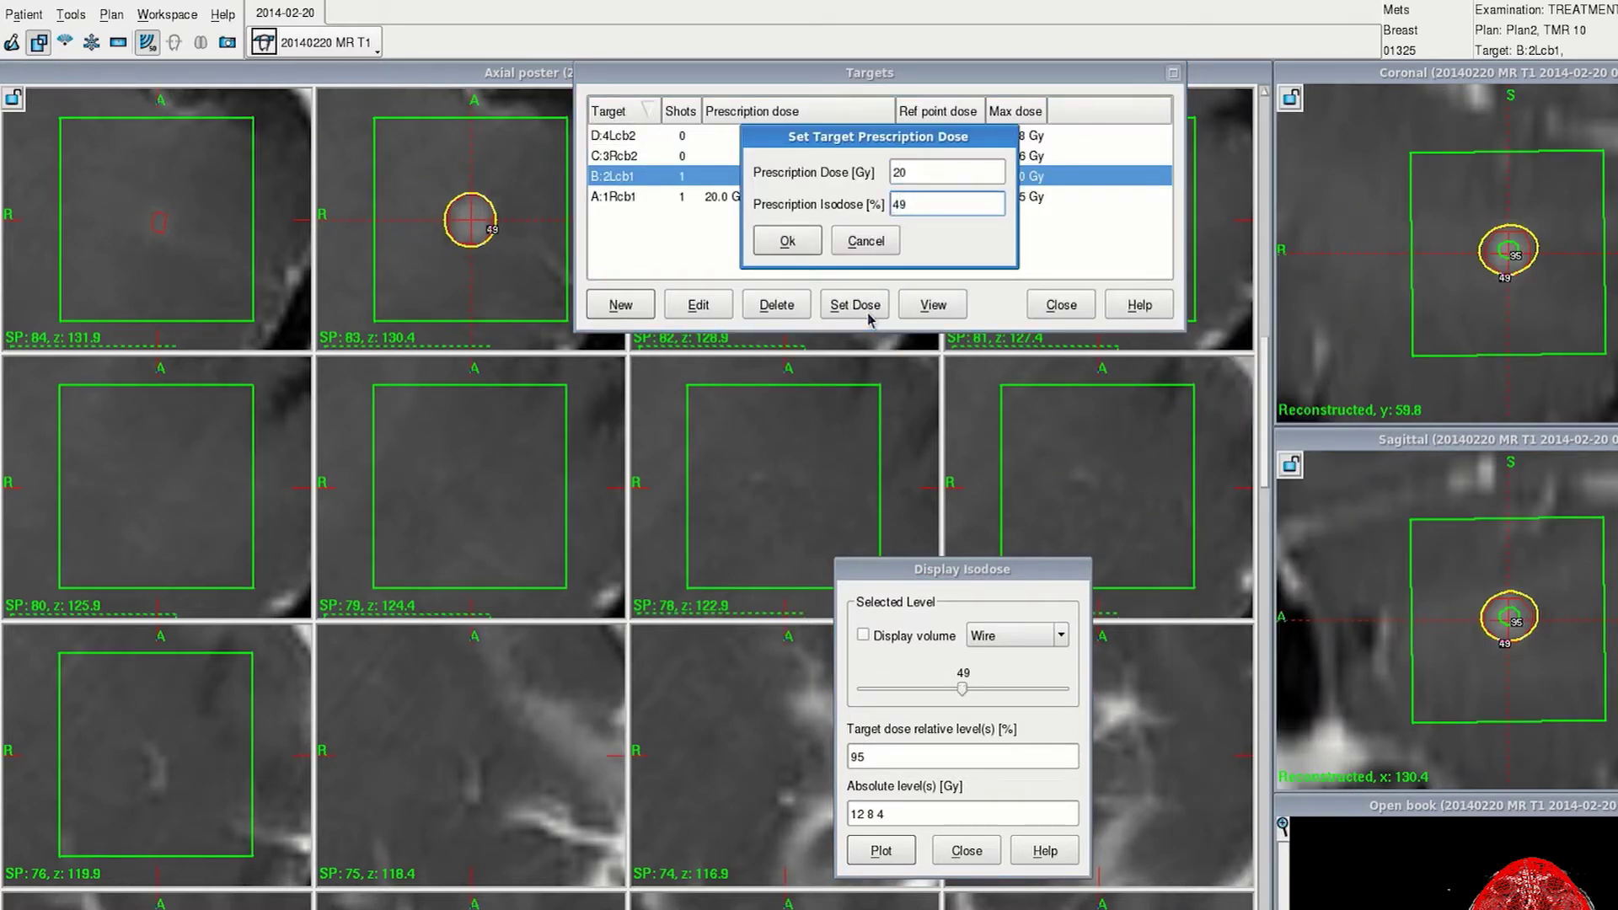
{"action": "key", "text": "Return"}
Raise the 3Rcb2 isodose line to 62% and enter its 20 Gy prescription at 62%
{"action": "double_click", "coordinate": [614, 156]}
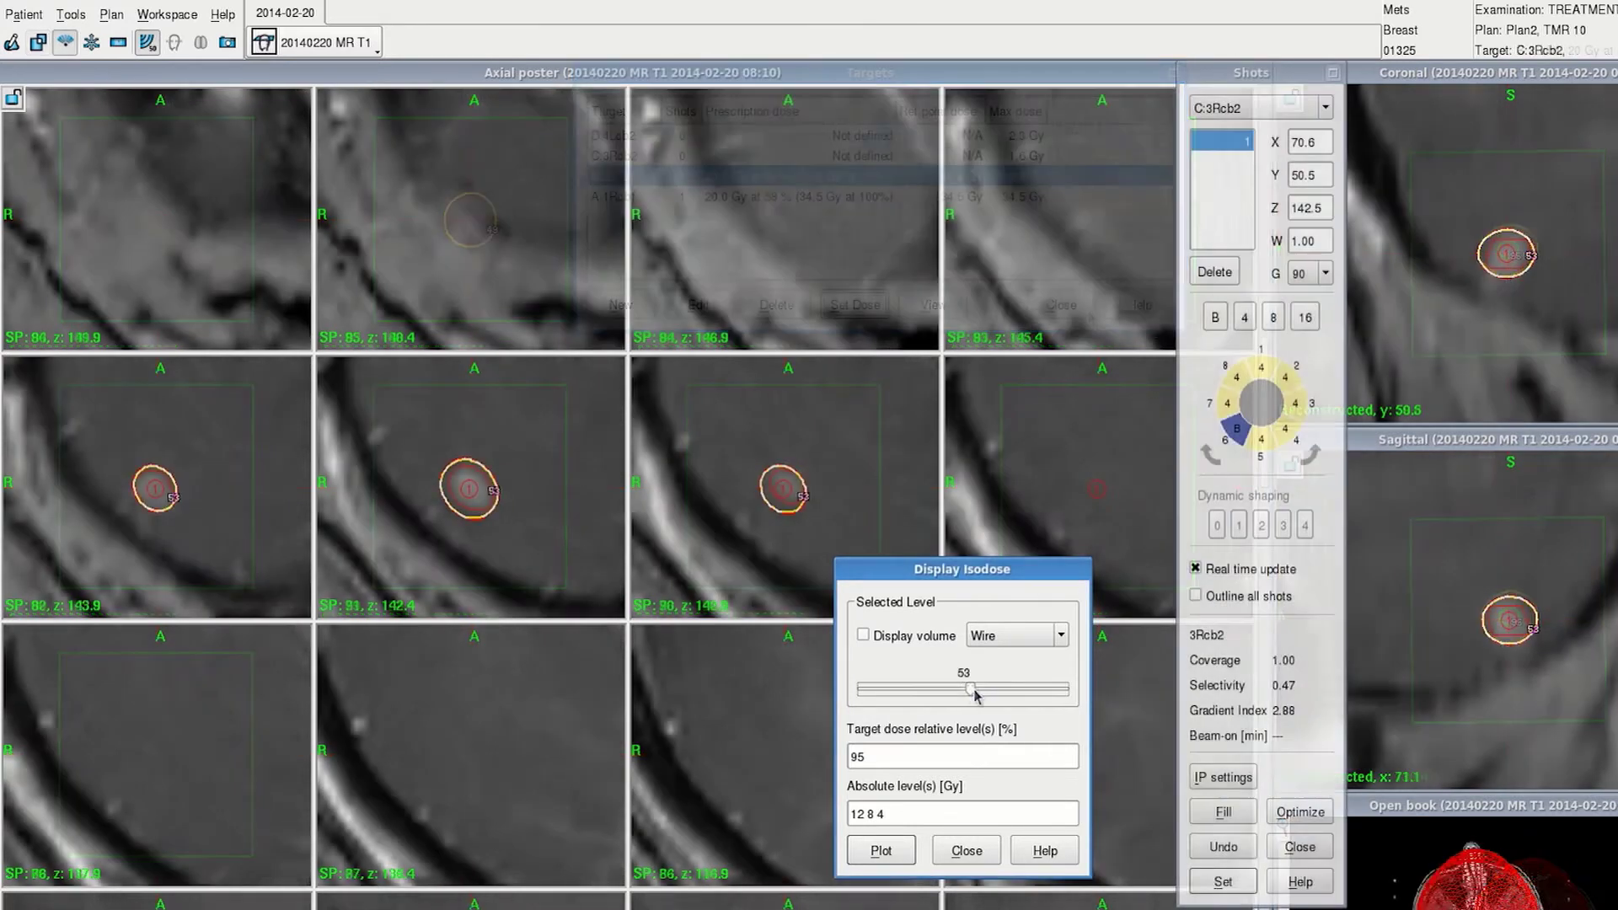
{"action": "left_click", "coordinate": [977, 691]}
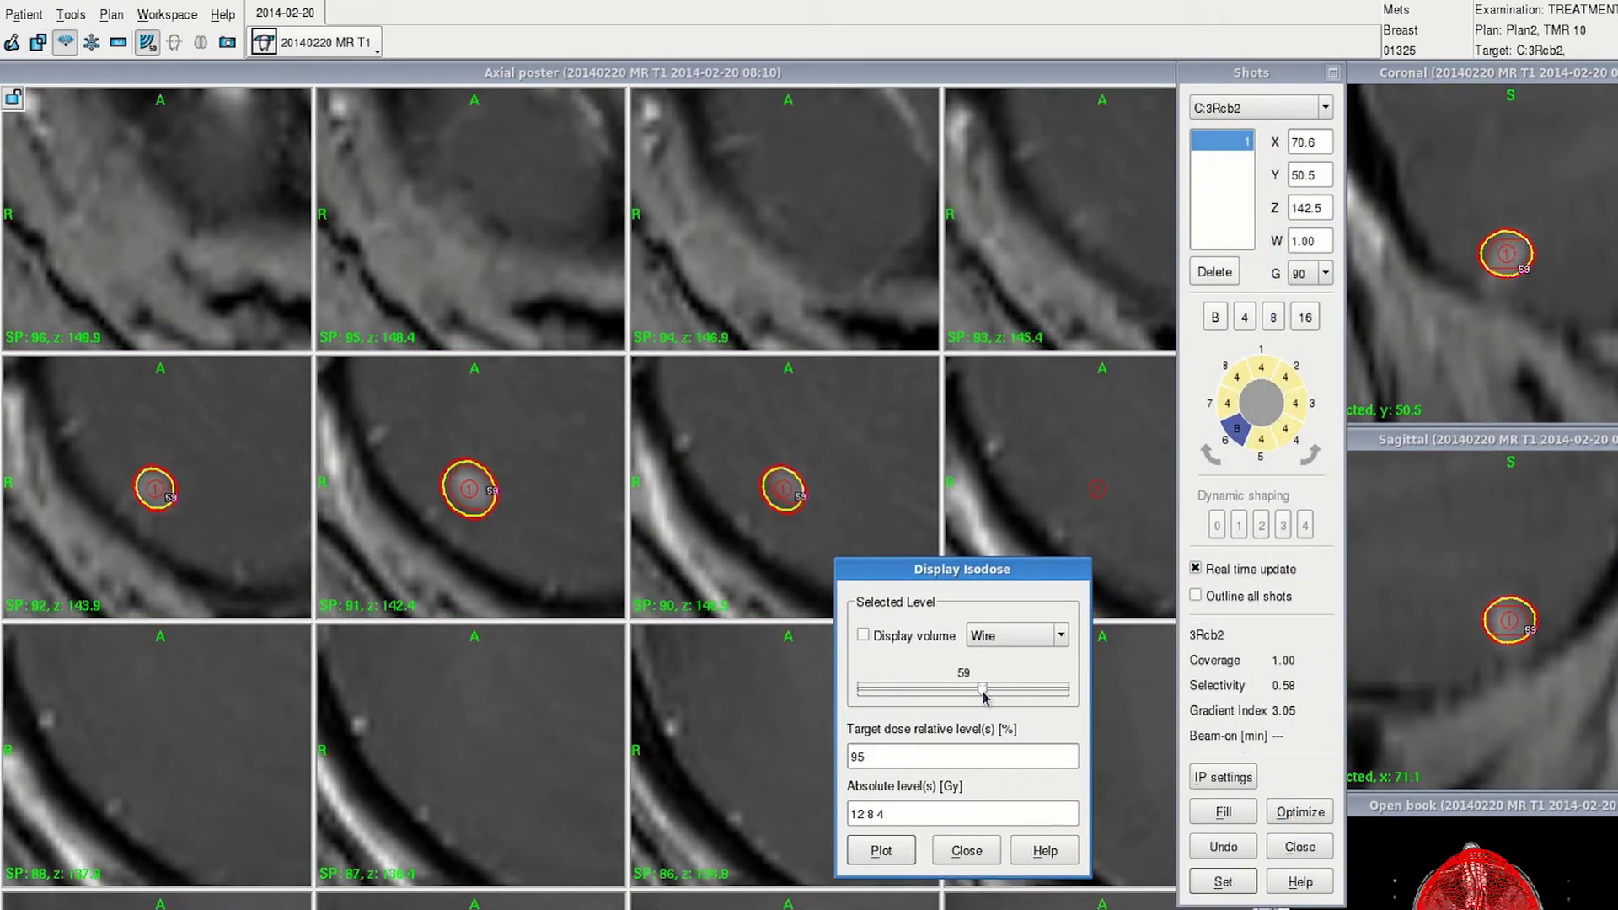
{"action": "left_click_drag", "start_coordinate": [984, 695], "coordinate": [990, 696]}
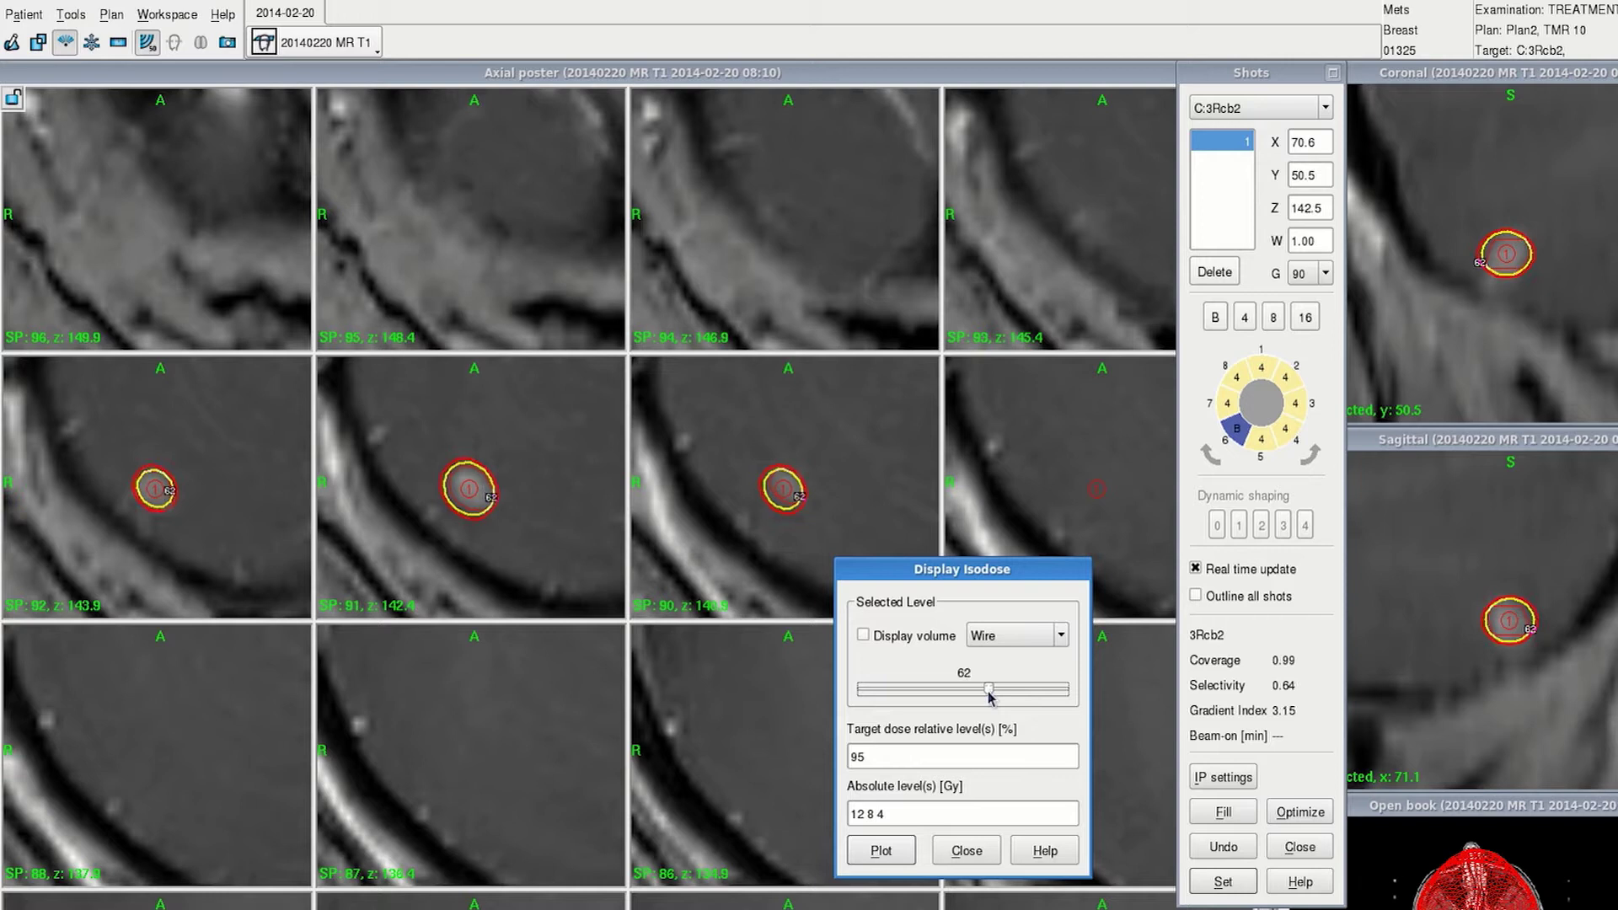
{"action": "left_click", "coordinate": [38, 42]}
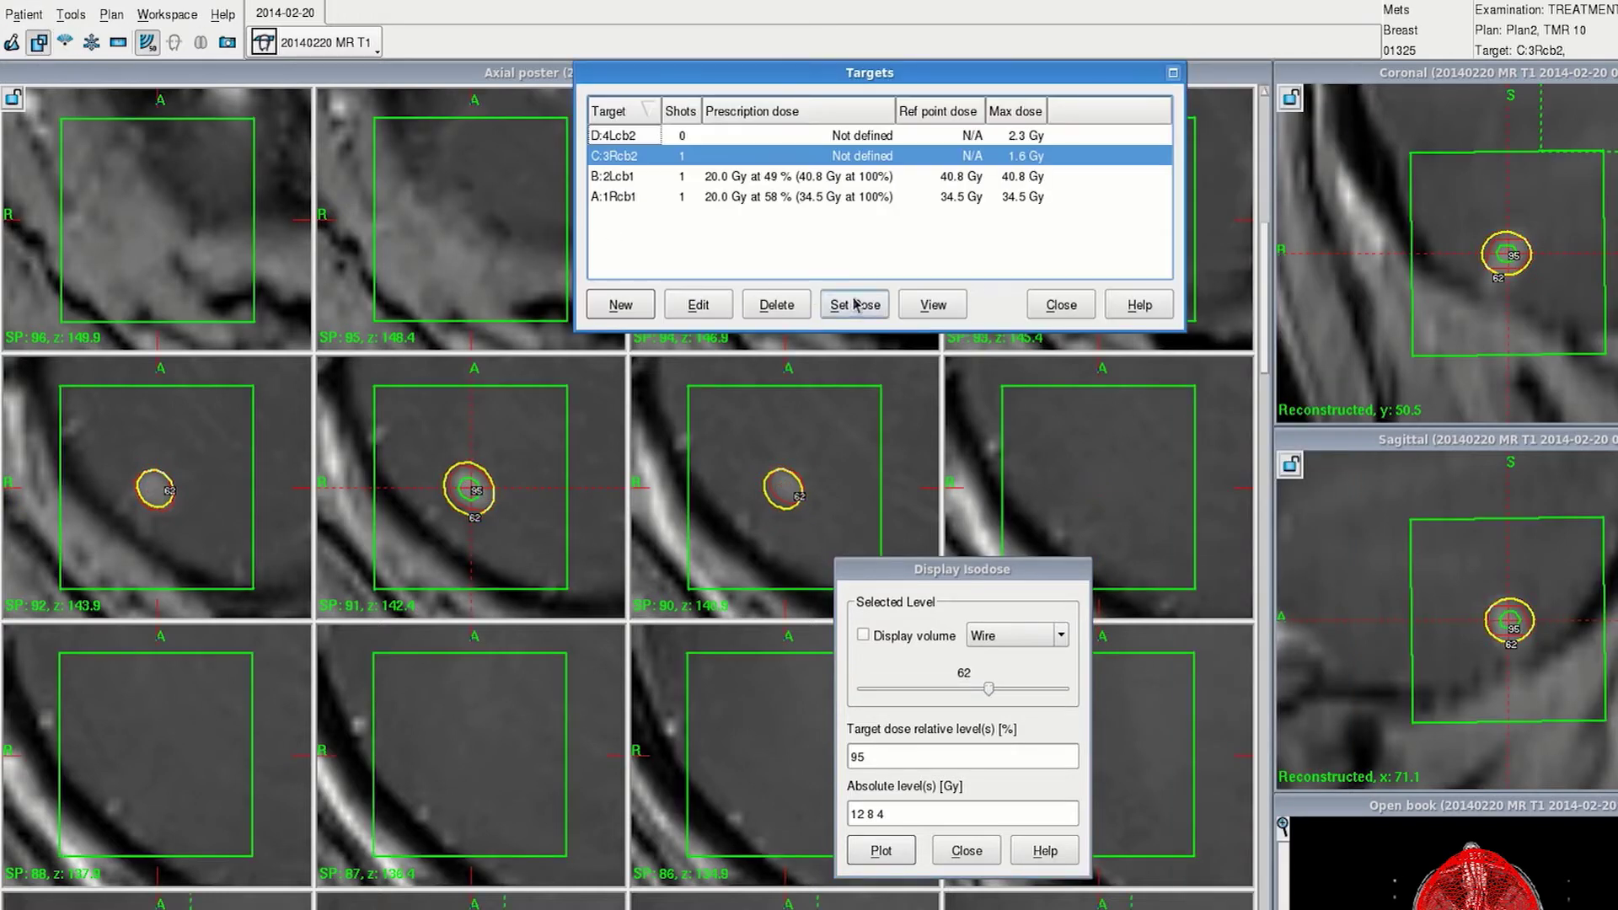
{"action": "left_click", "coordinate": [854, 305]}
{"action": "type", "text": "20"}
{"action": "key", "text": "Tab"}
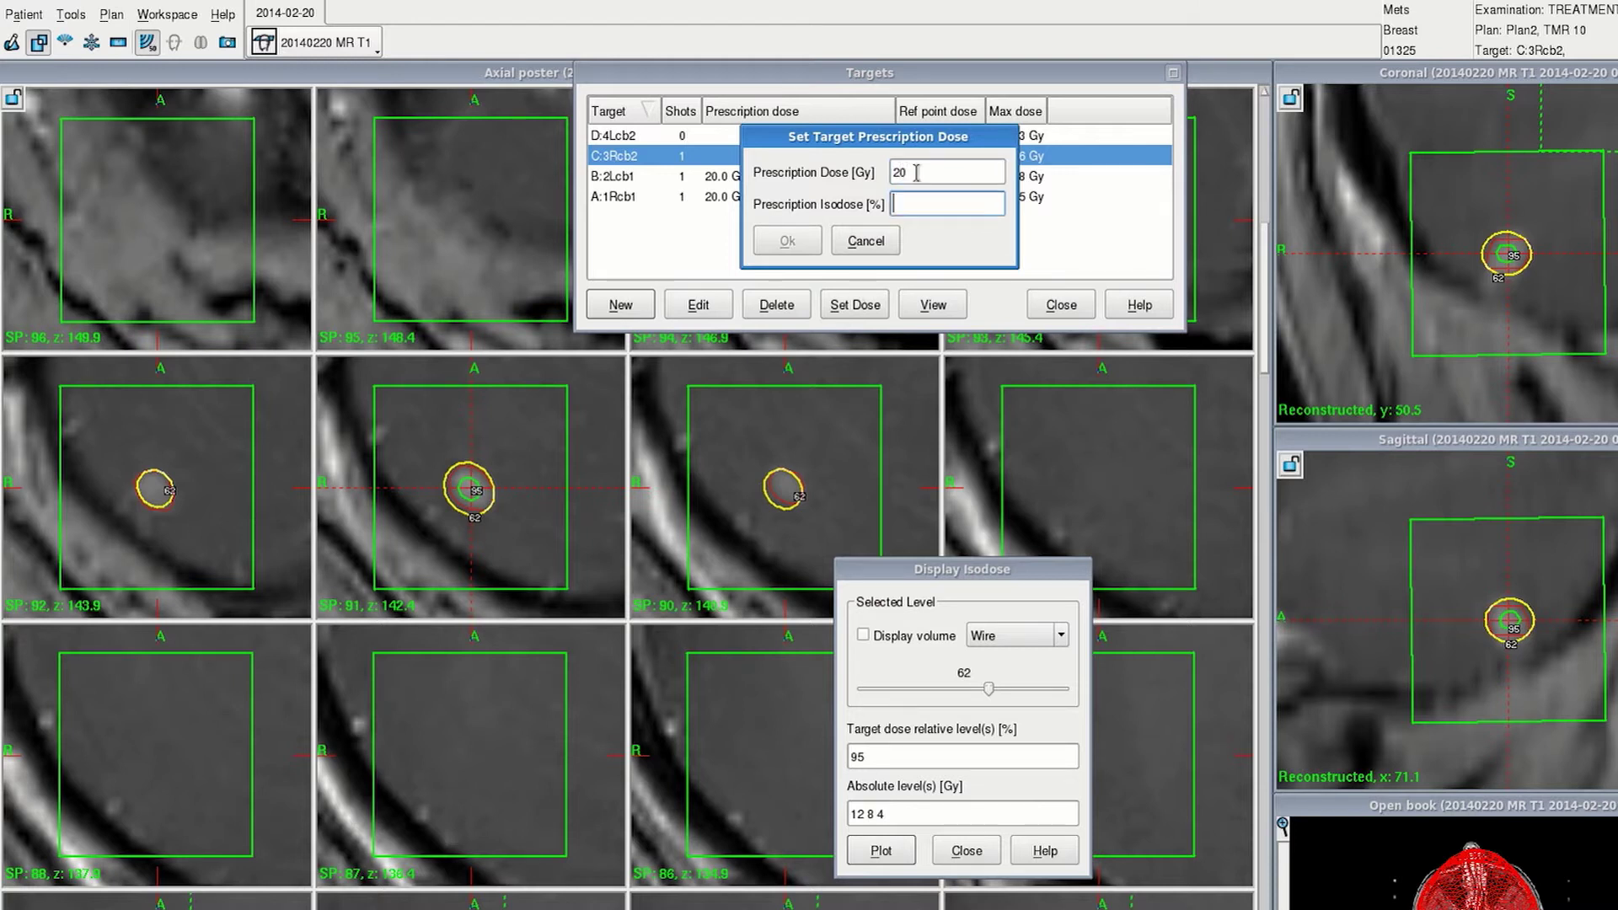
{"action": "type", "text": "6"}
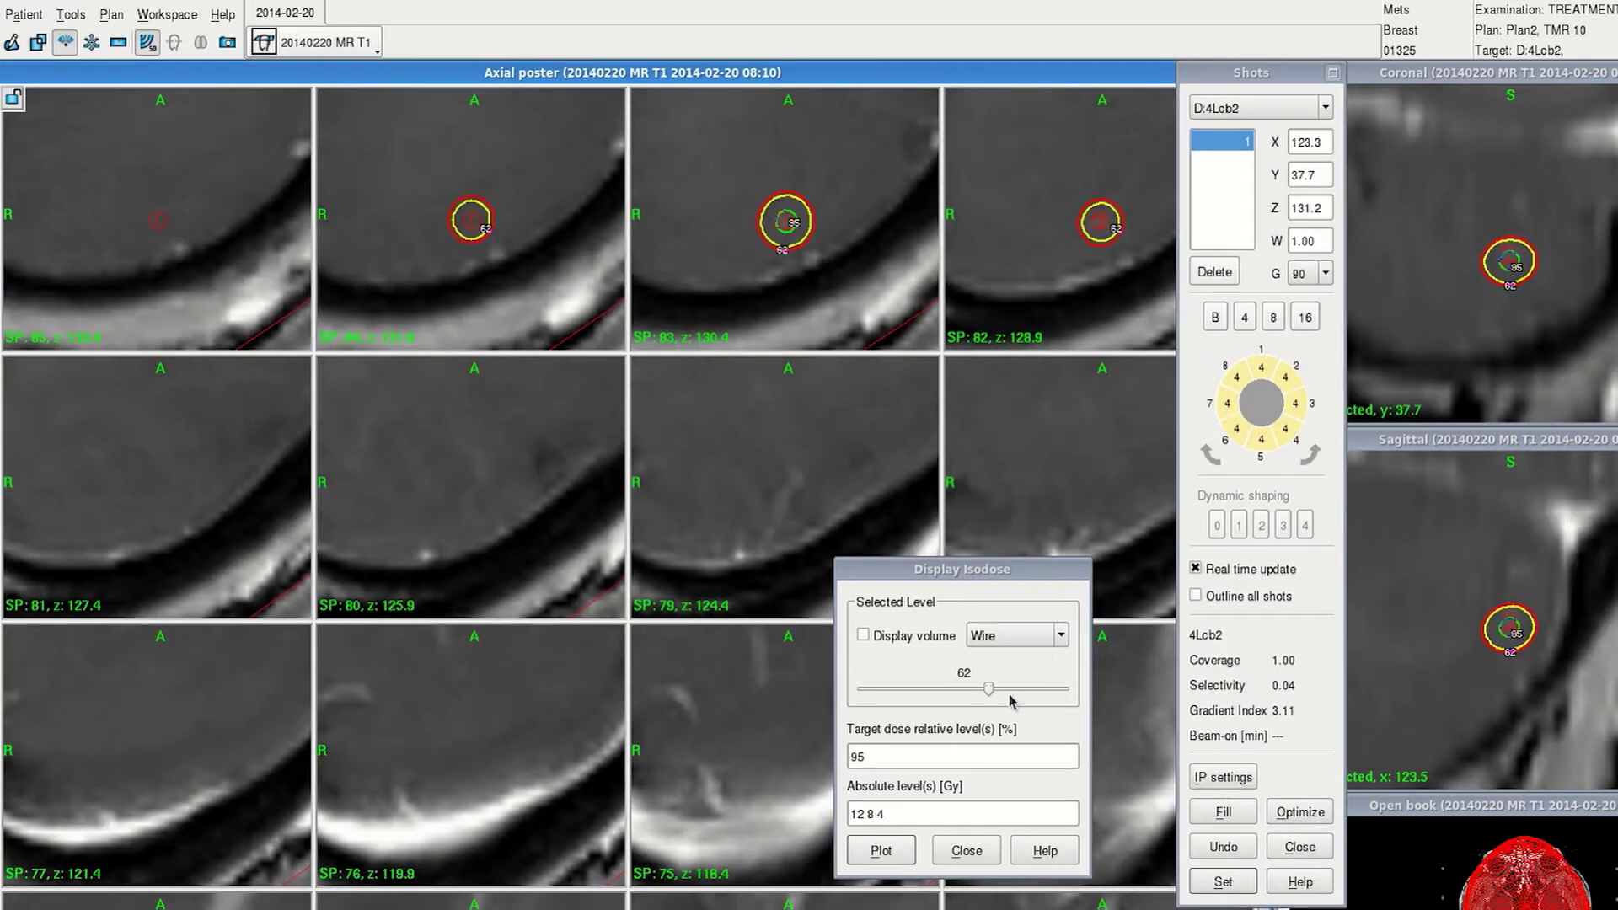
Raise the 4Lcb2 isodose line to 81% and adjust its shot X to 123.2
{"action": "left_click_drag", "start_coordinate": [988, 689], "coordinate": [1035, 702]}
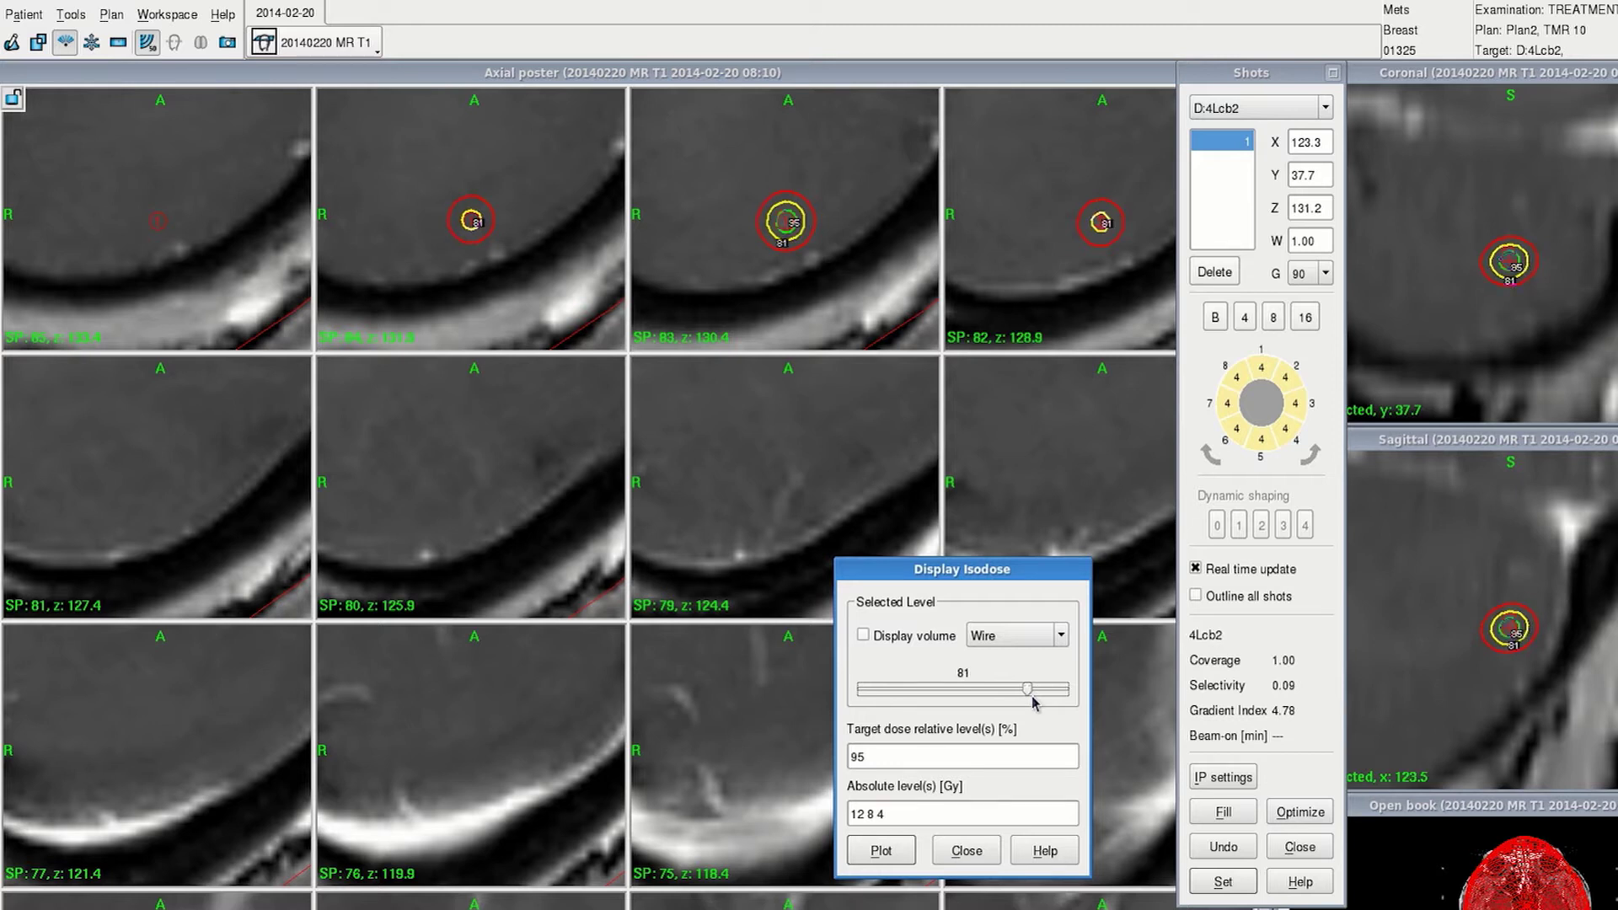
{"action": "left_click", "coordinate": [1317, 136]}
{"action": "scroll", "coordinate": [1316, 137], "scroll_direction": "down", "scroll_amount": 1}
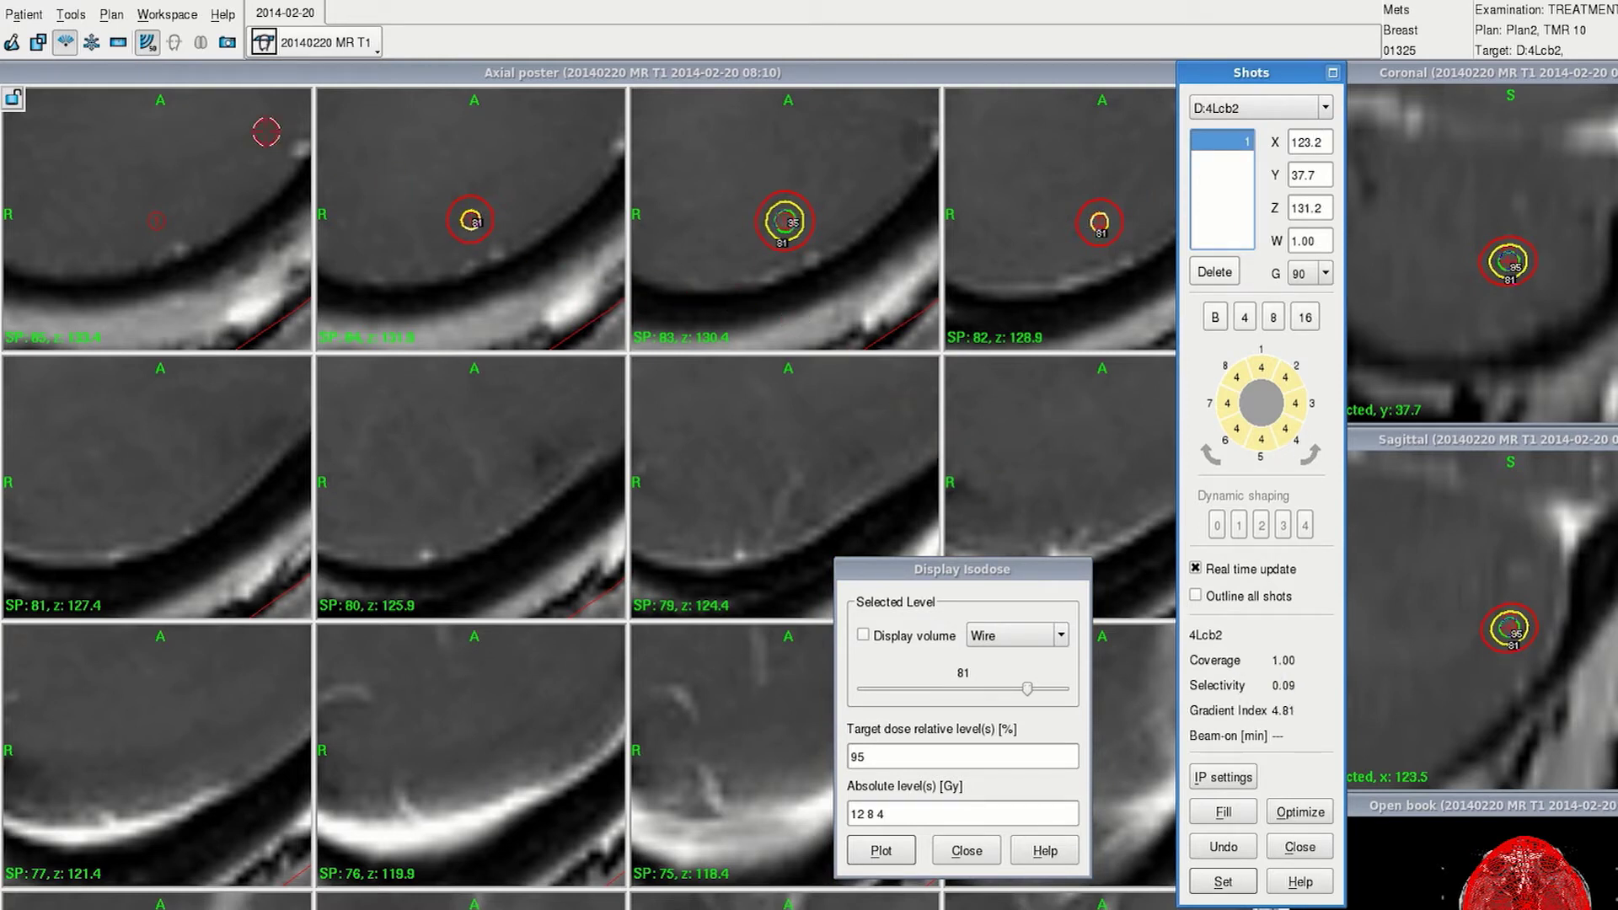
Enter a 20 Gy prescription at the 81% isodose for target 4Lcb2
{"action": "left_click", "coordinate": [37, 41]}
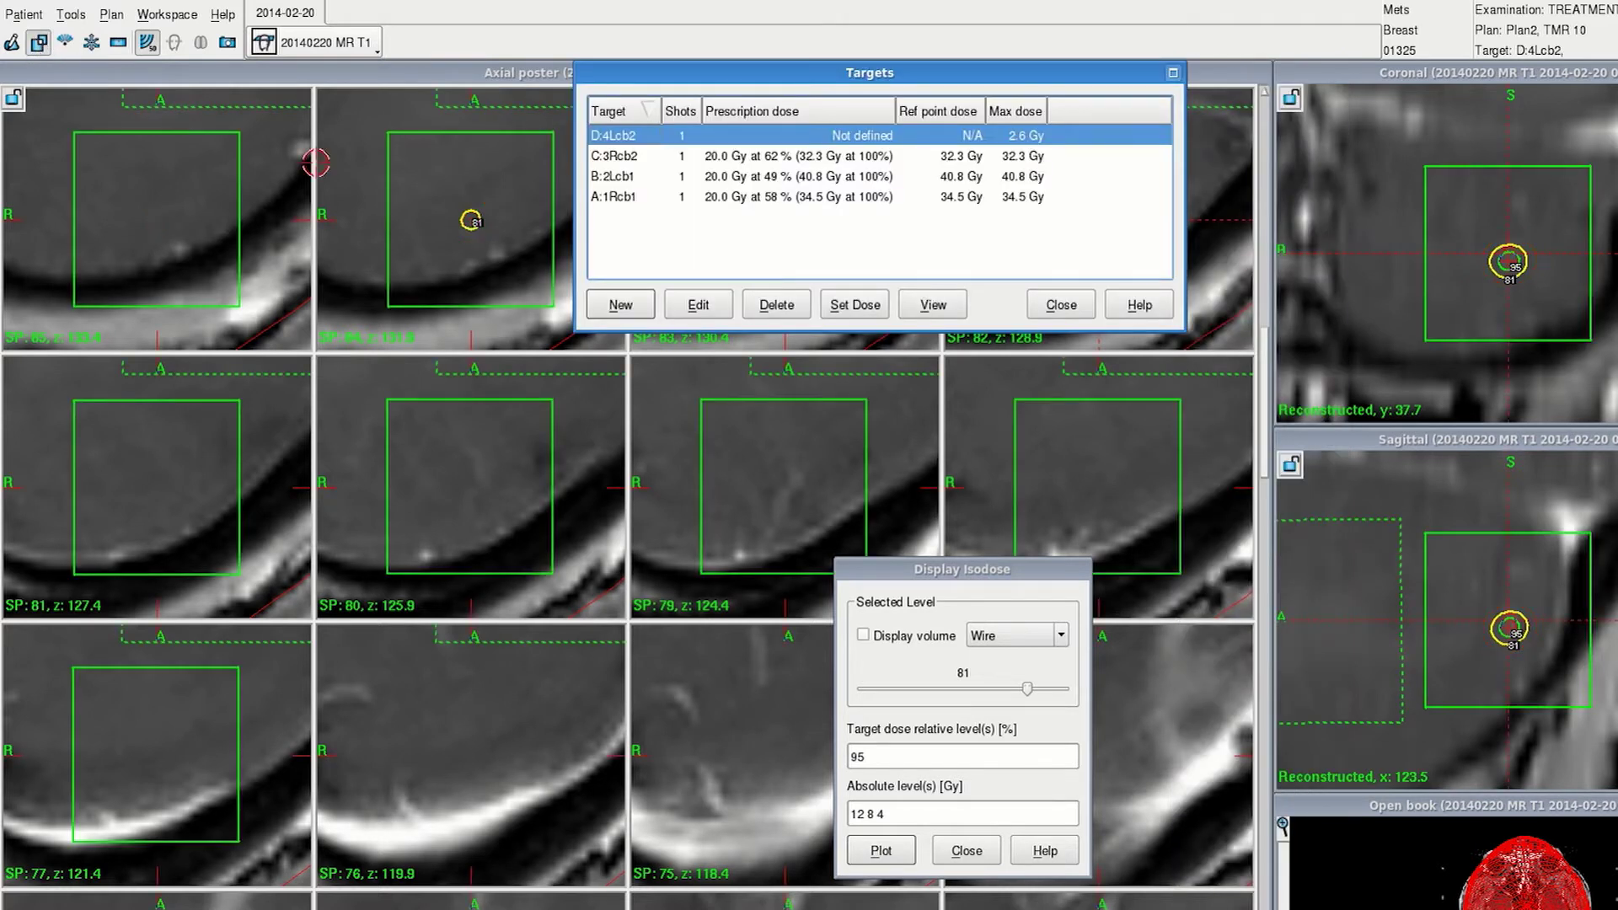
{"action": "left_click", "coordinate": [844, 309]}
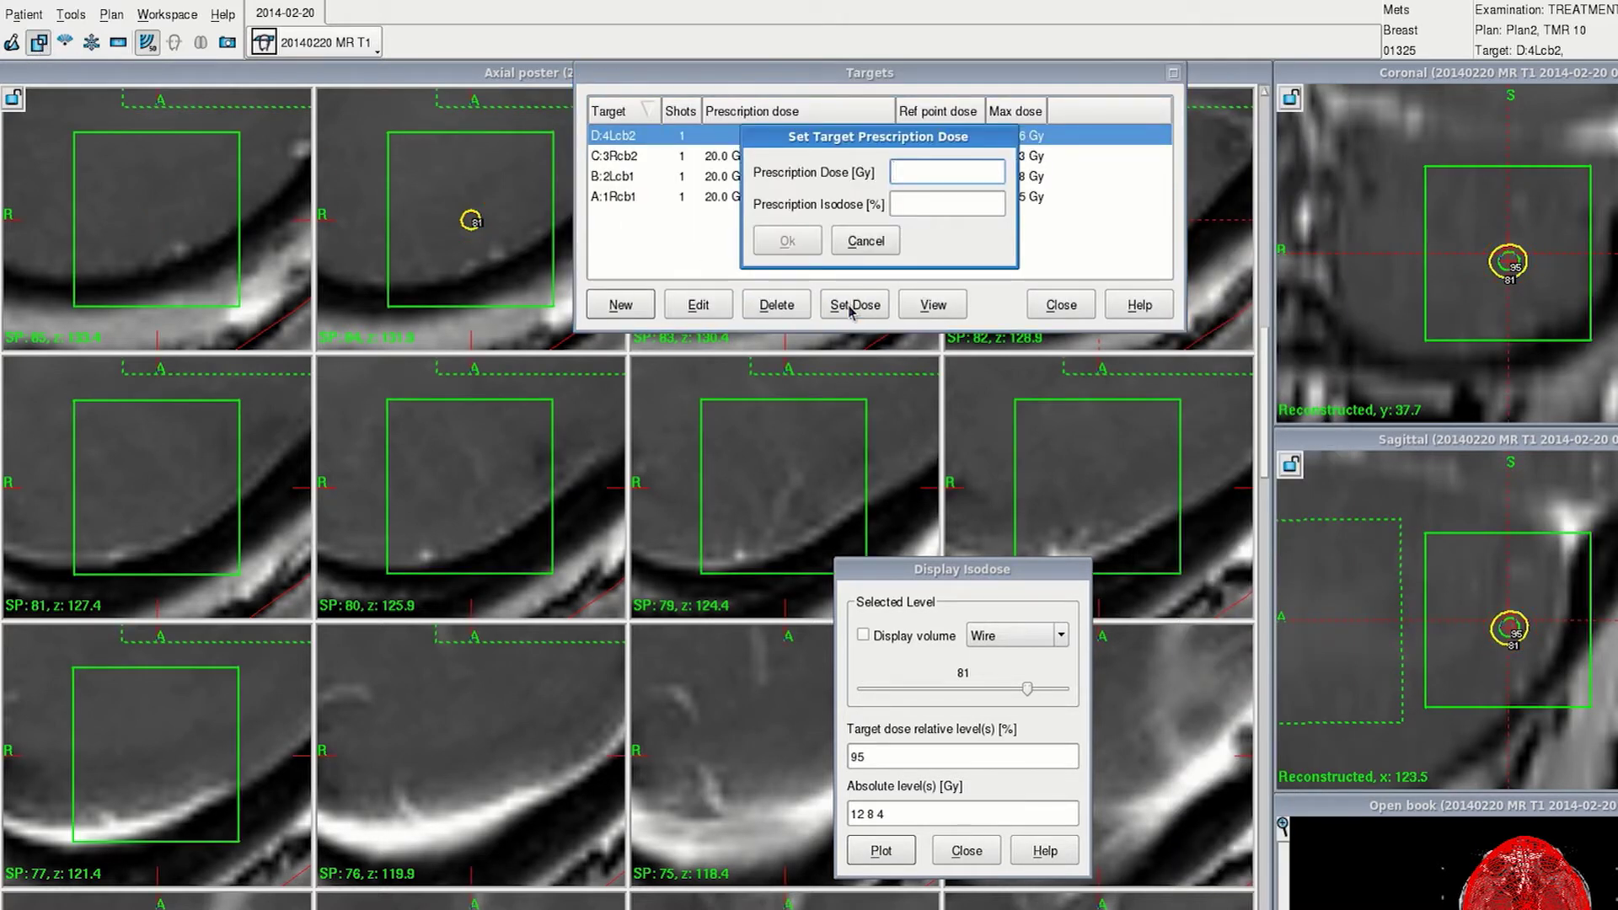
{"action": "type", "text": "20"}
{"action": "key", "text": "Tab"}
{"action": "type", "text": "8"}
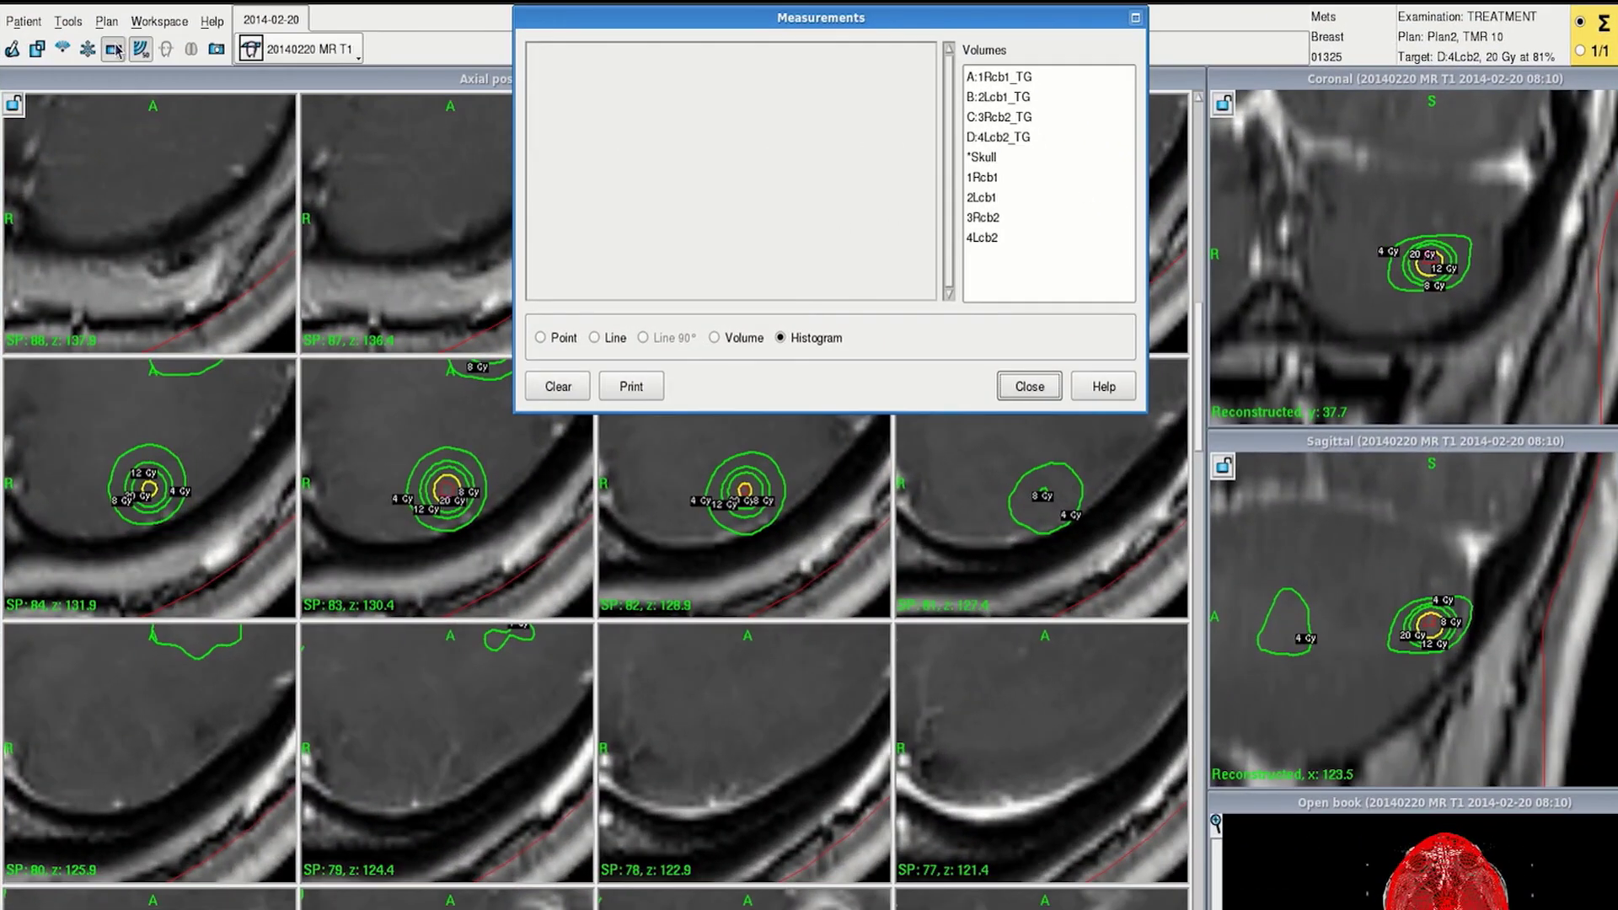
Compute the Skull's volume dose statistics and dose-volume histogram, marking 3.00 Gy on the curve
{"action": "left_click", "coordinate": [715, 338]}
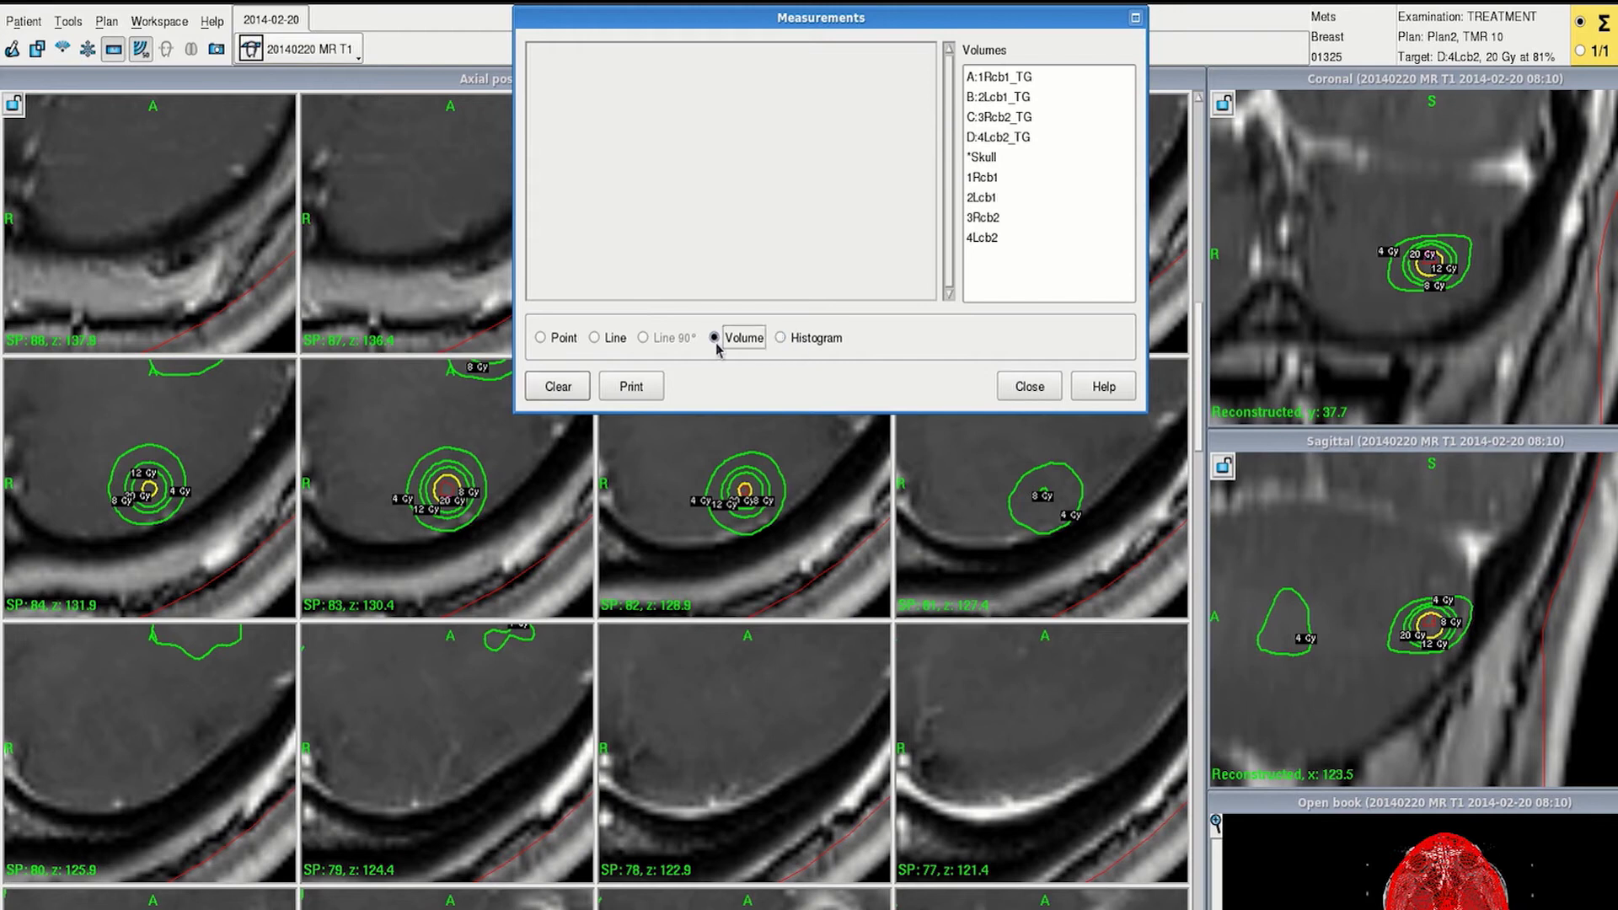
{"action": "left_click", "coordinate": [982, 158]}
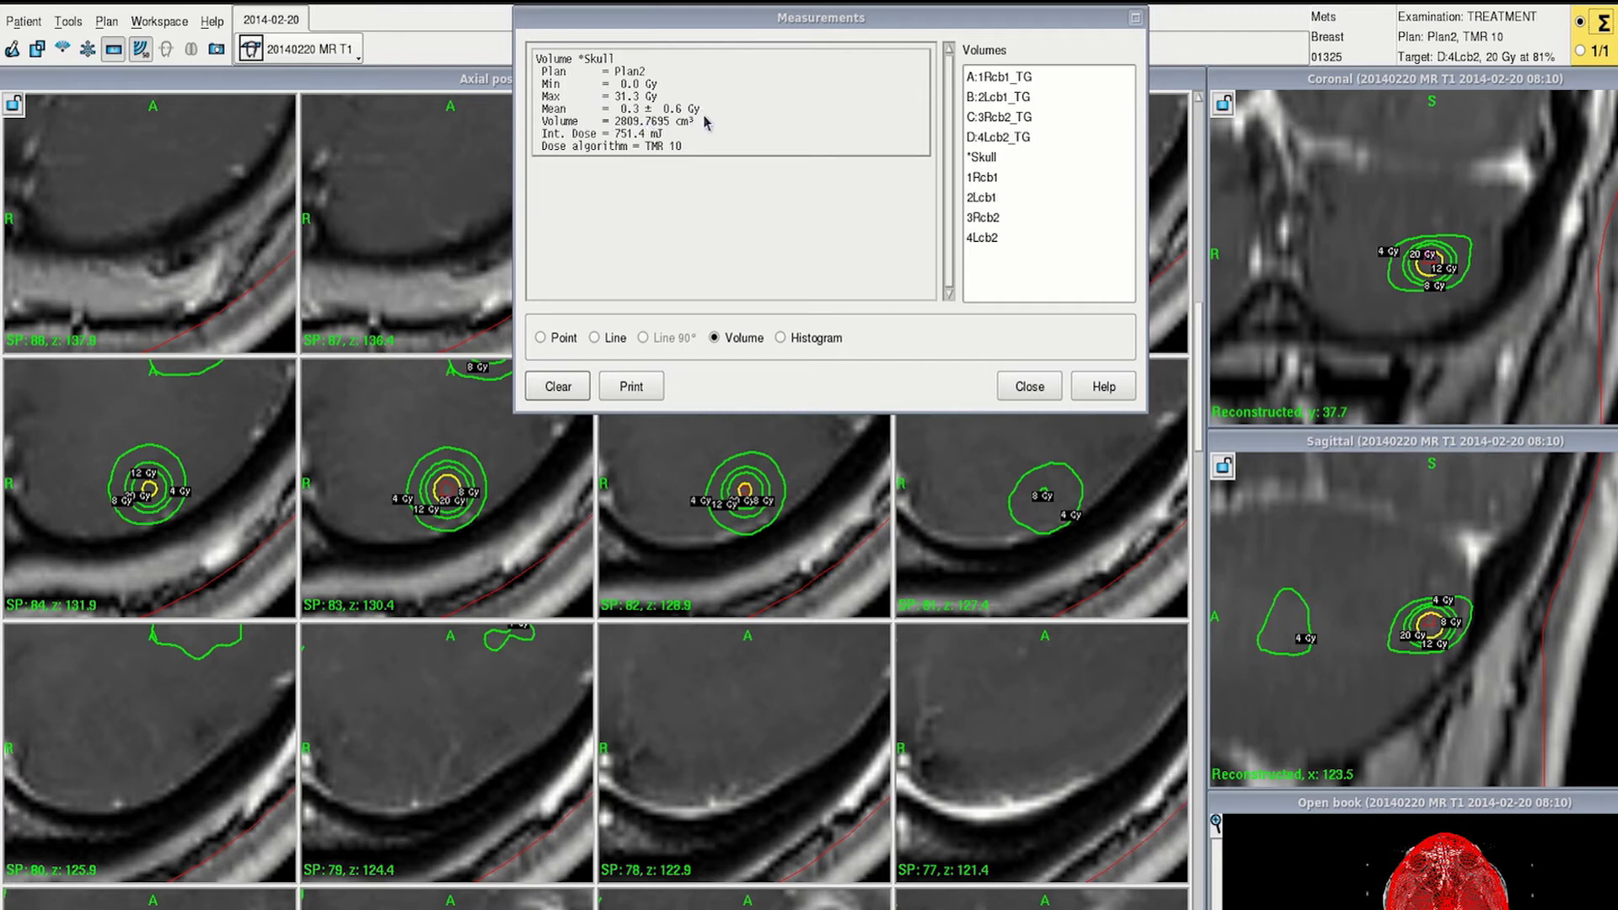
{"action": "left_click", "coordinate": [802, 341]}
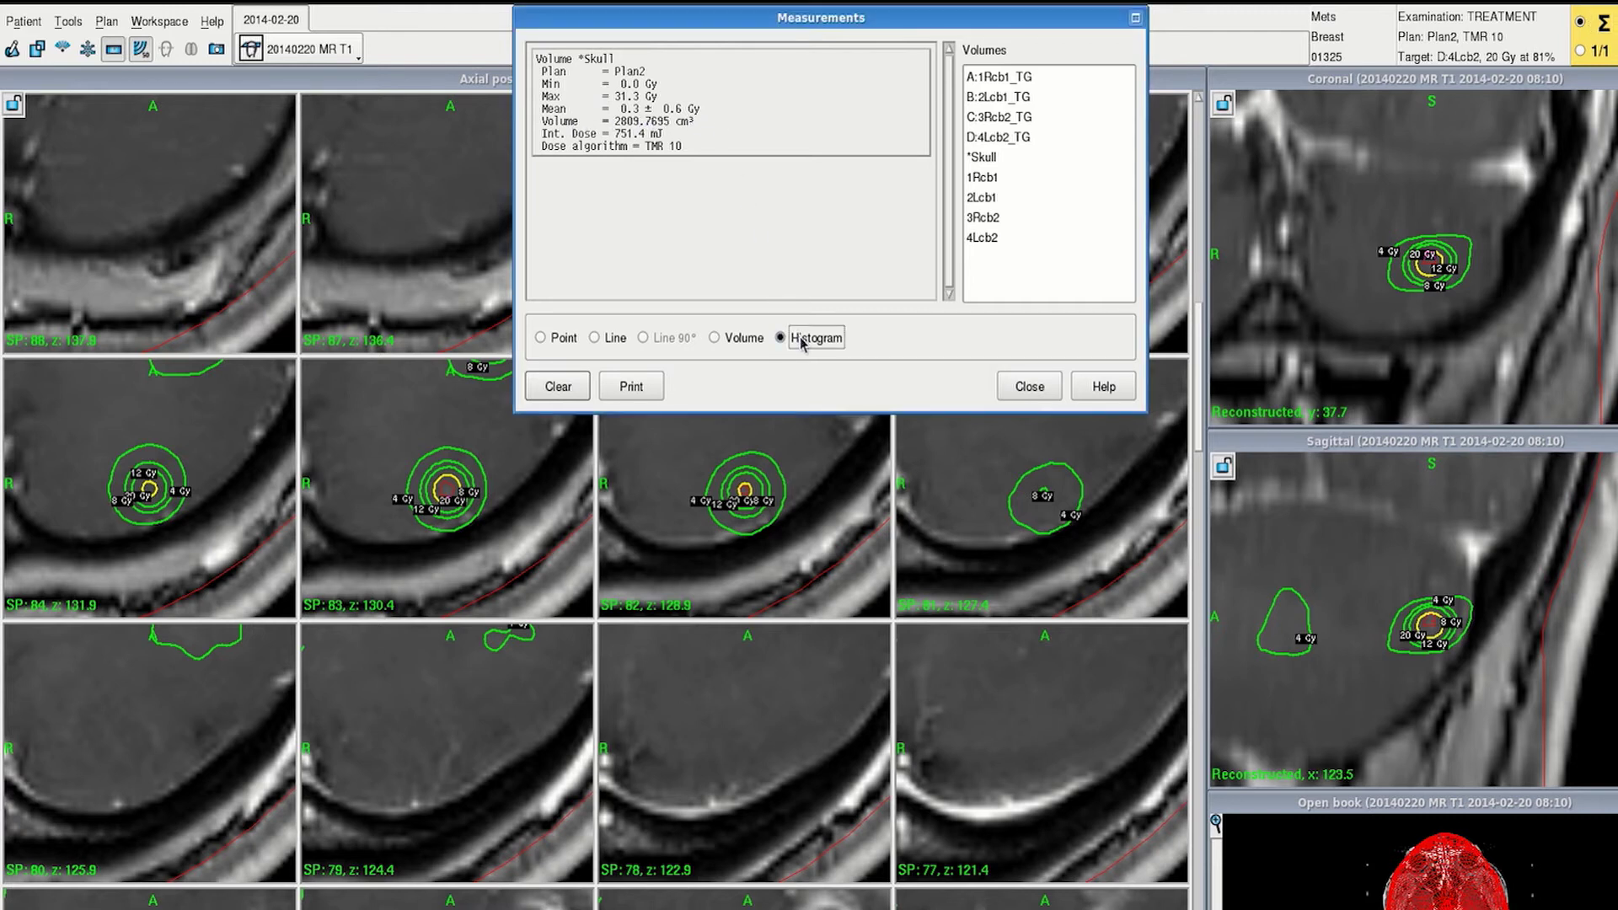
{"action": "left_click", "coordinate": [1001, 160]}
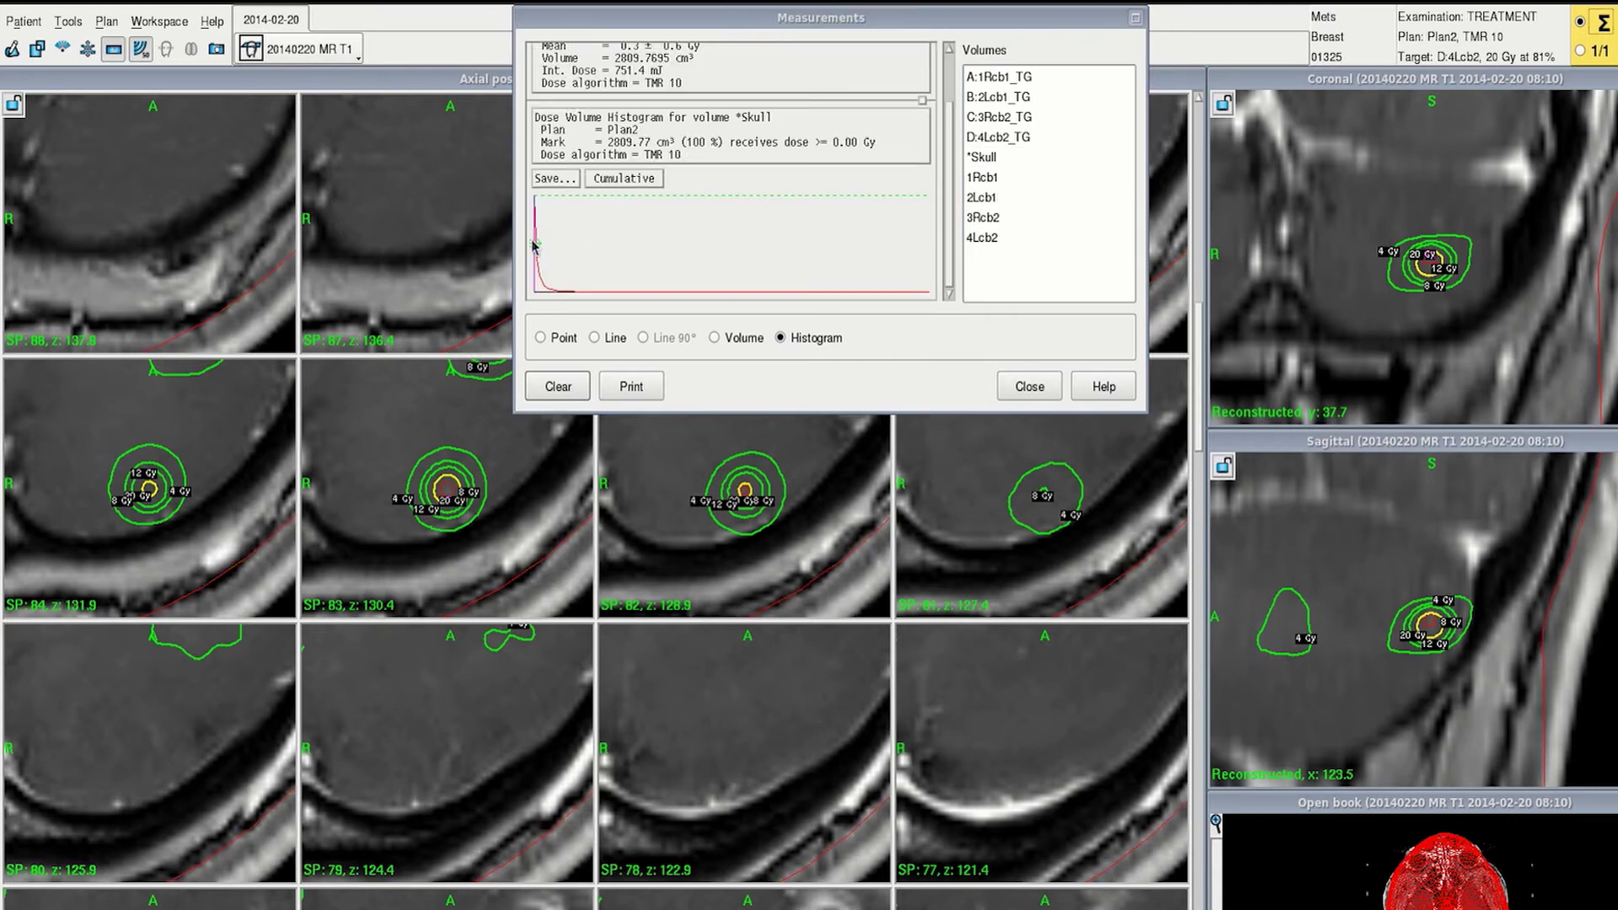
{"action": "left_click_drag", "start_coordinate": [533, 245], "coordinate": [574, 309]}
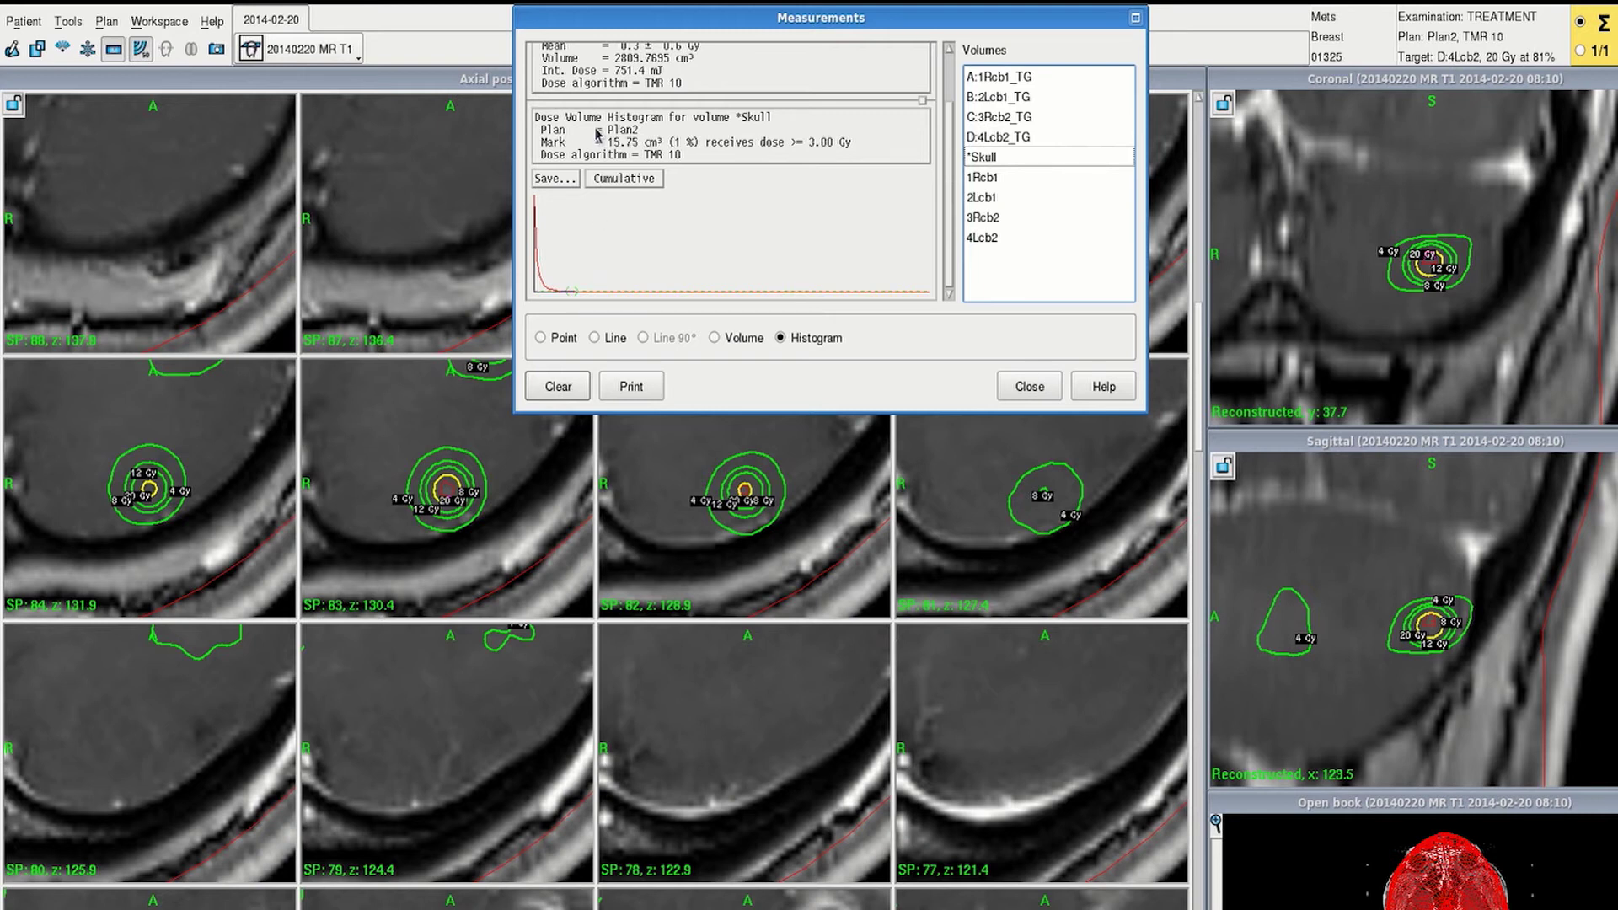